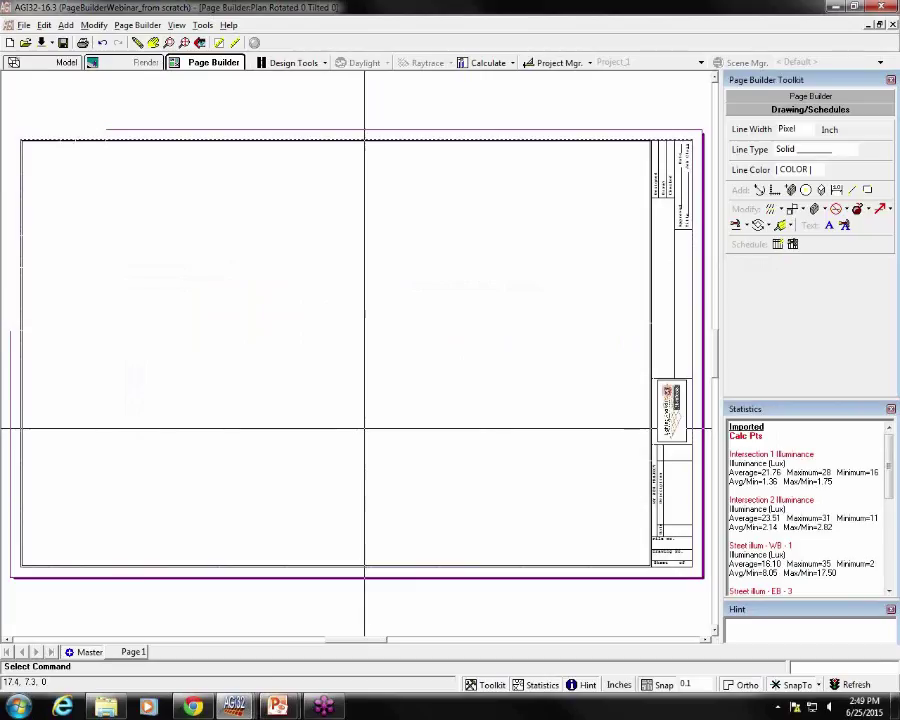
Draw a new viewport from the page's lower-left corner to near its upper right
{"action": "left_click", "coordinate": [52, 63]}
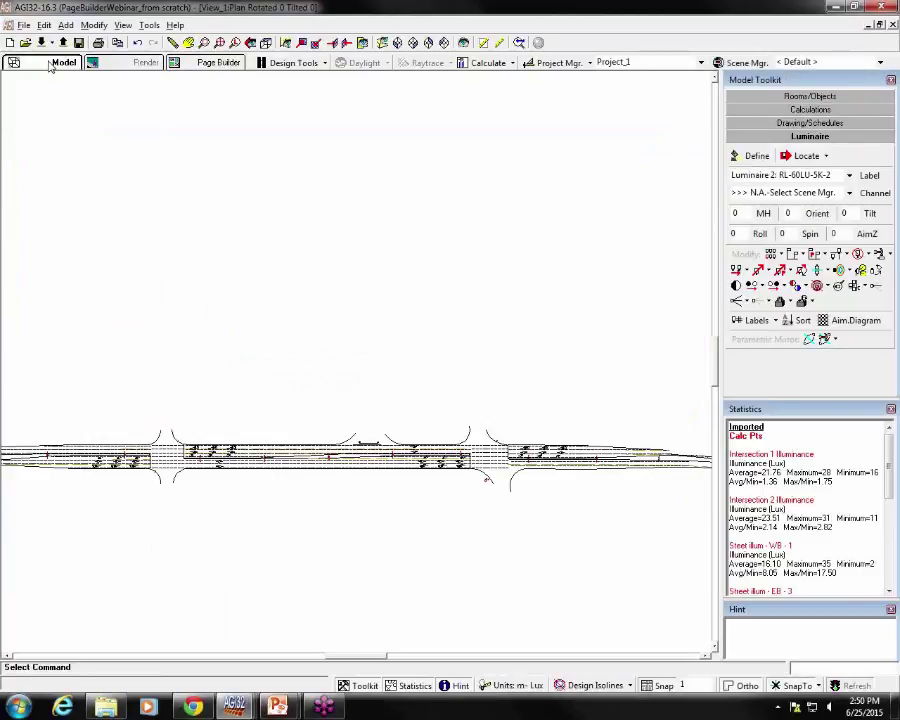
{"action": "left_click", "coordinate": [217, 63]}
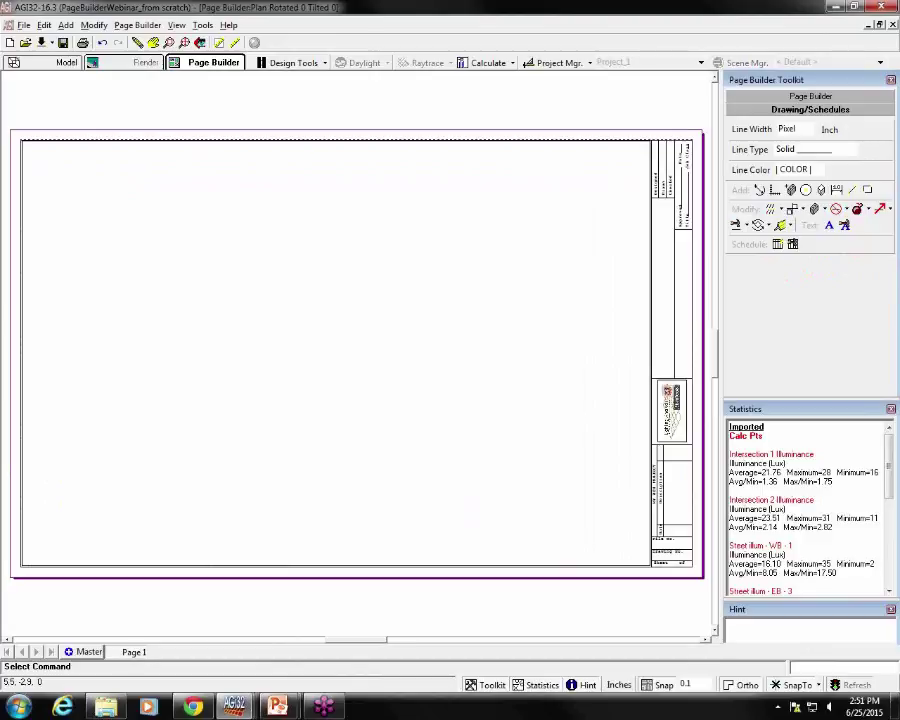
{"action": "left_click", "coordinate": [827, 97]}
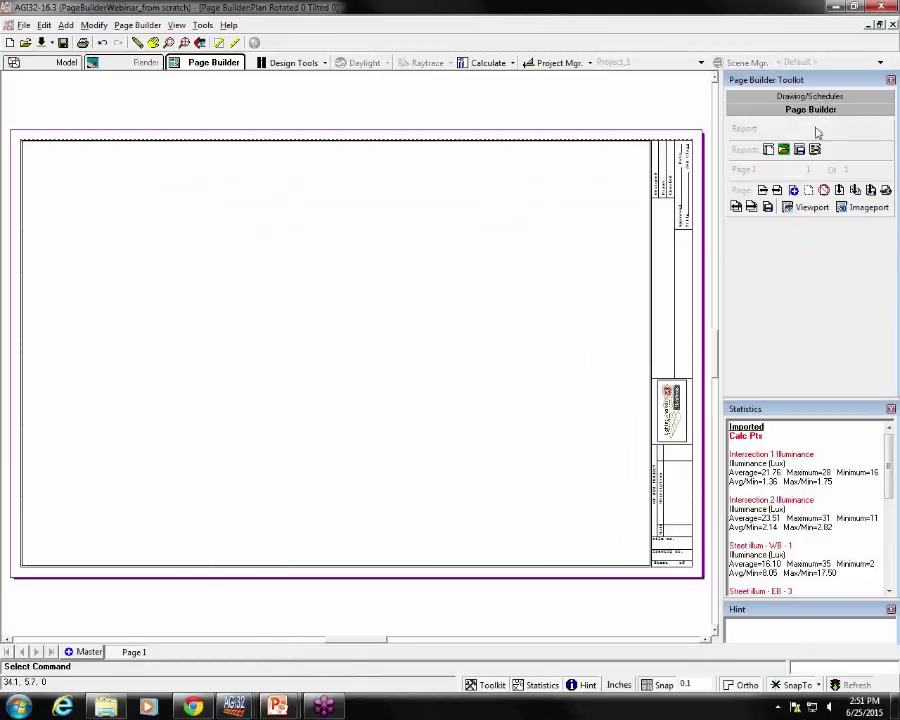
{"action": "left_click", "coordinate": [805, 207]}
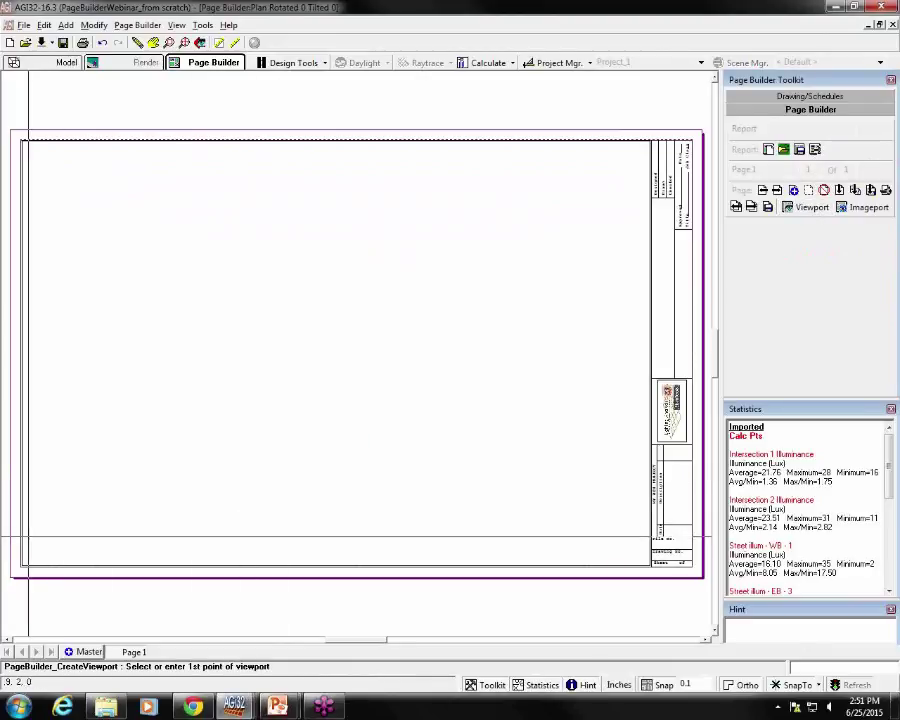
{"action": "left_click", "coordinate": [26, 528]}
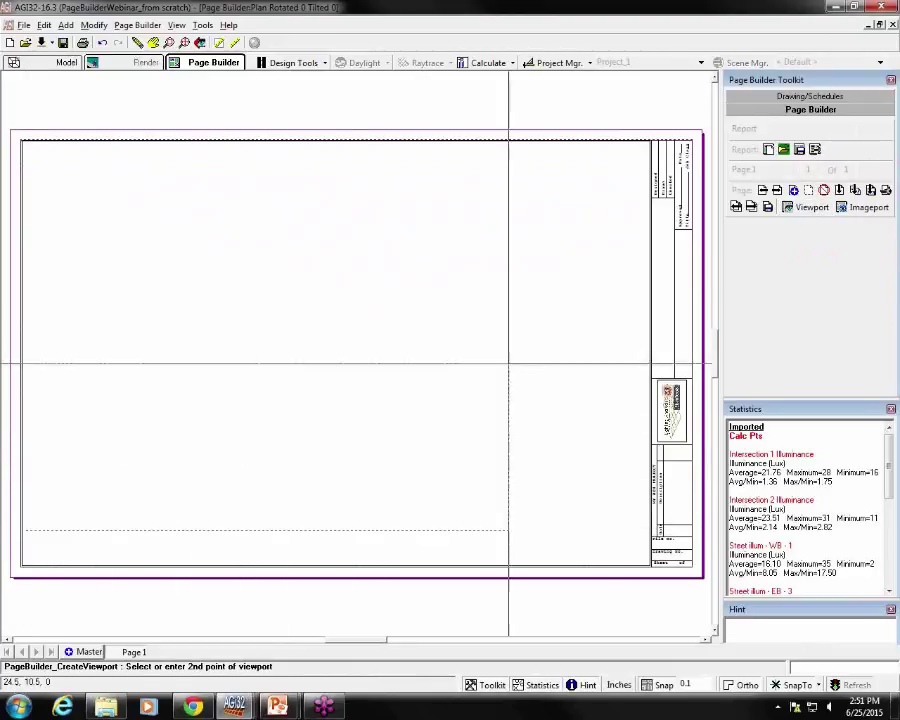
{"action": "left_click", "coordinate": [645, 247]}
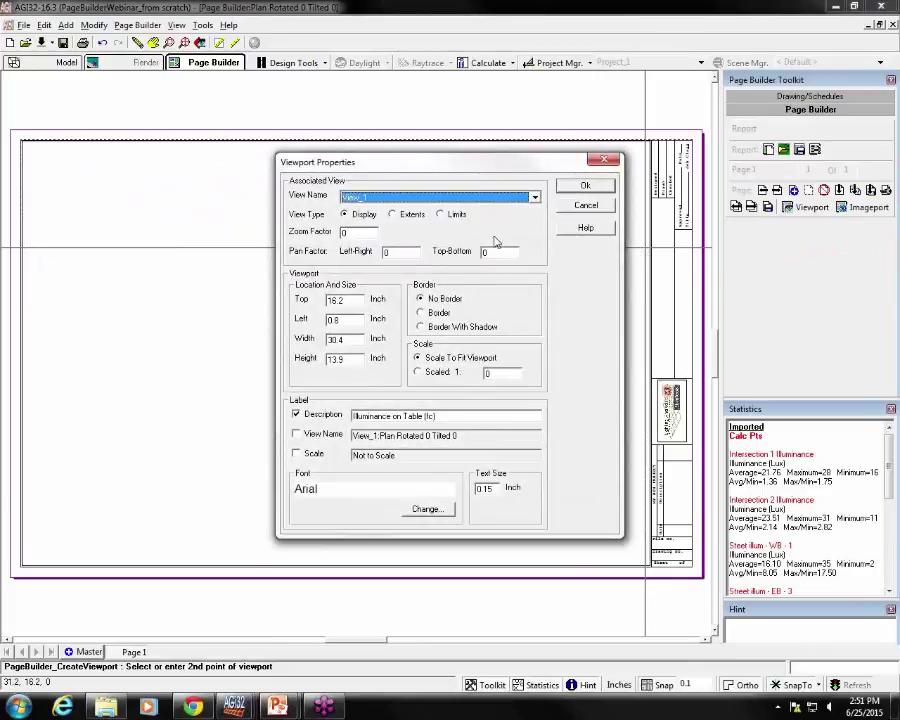
Set the viewport to Extents with a border and the description 'Illuminance Calculations'
{"action": "left_click", "coordinate": [398, 219]}
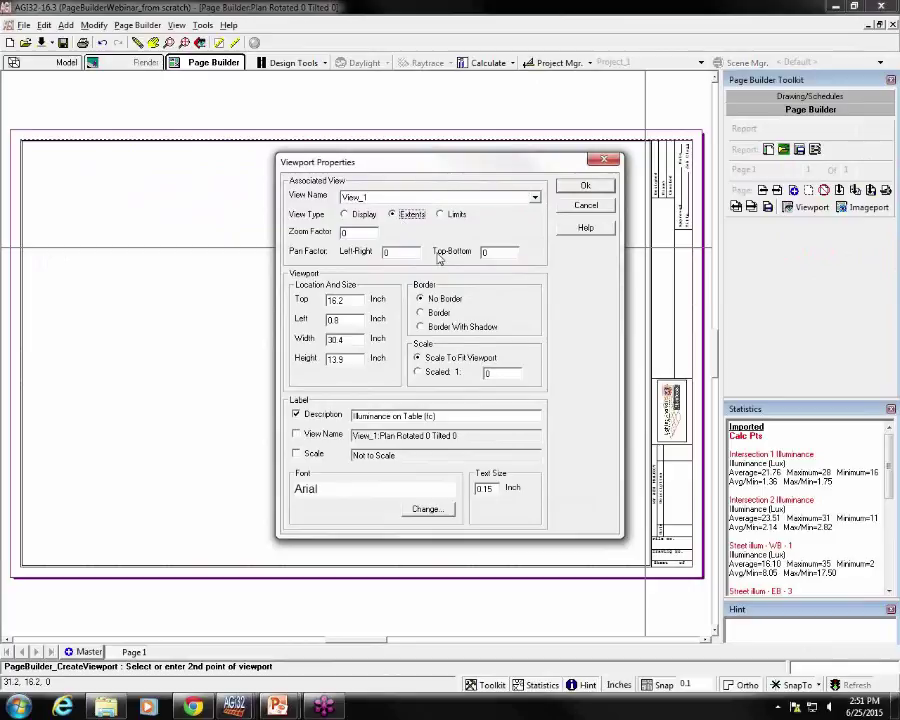
{"action": "left_click", "coordinate": [444, 316]}
{"action": "double_click", "coordinate": [450, 416]}
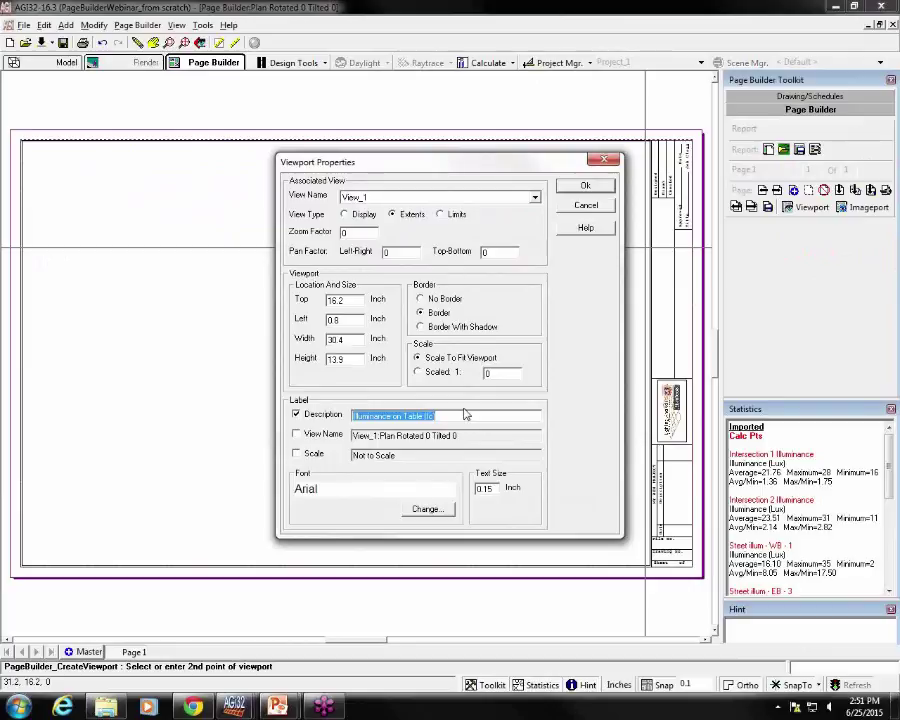
{"action": "type", "text": "Illu"}
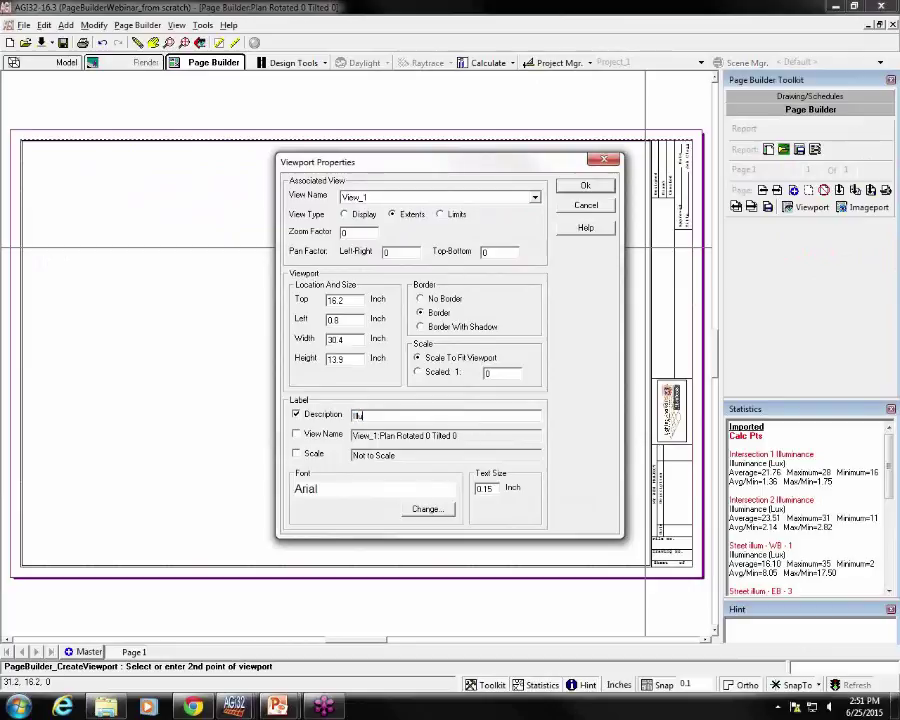
{"action": "type", "text": "minance Calculations"}
{"action": "key", "text": "Return"}
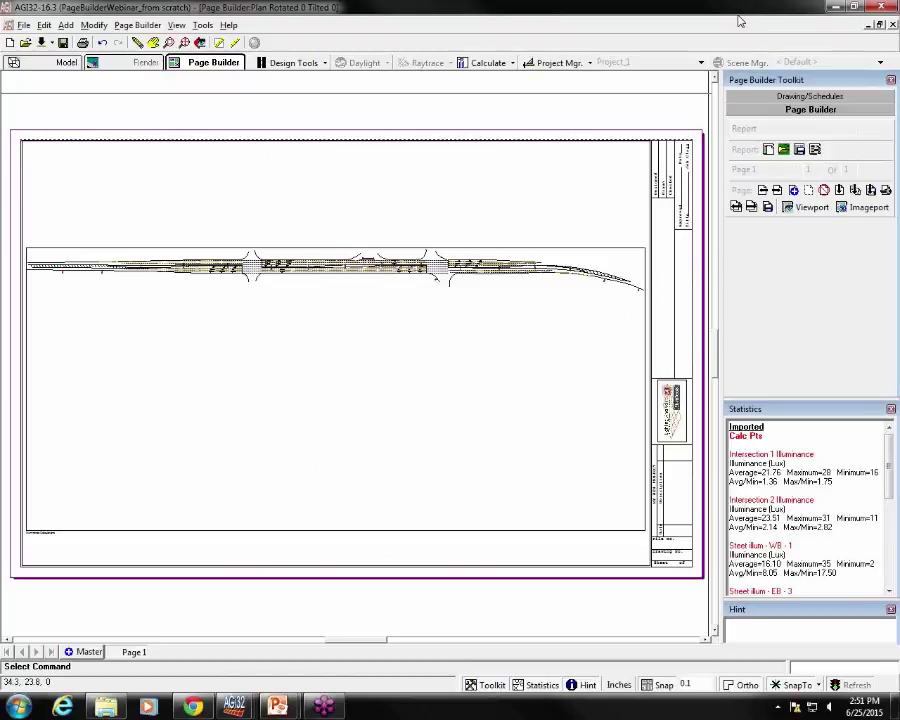
Pan the viewport's view up, then drag its bottom edge upward to shorten it
{"action": "right_click", "coordinate": [357, 373]}
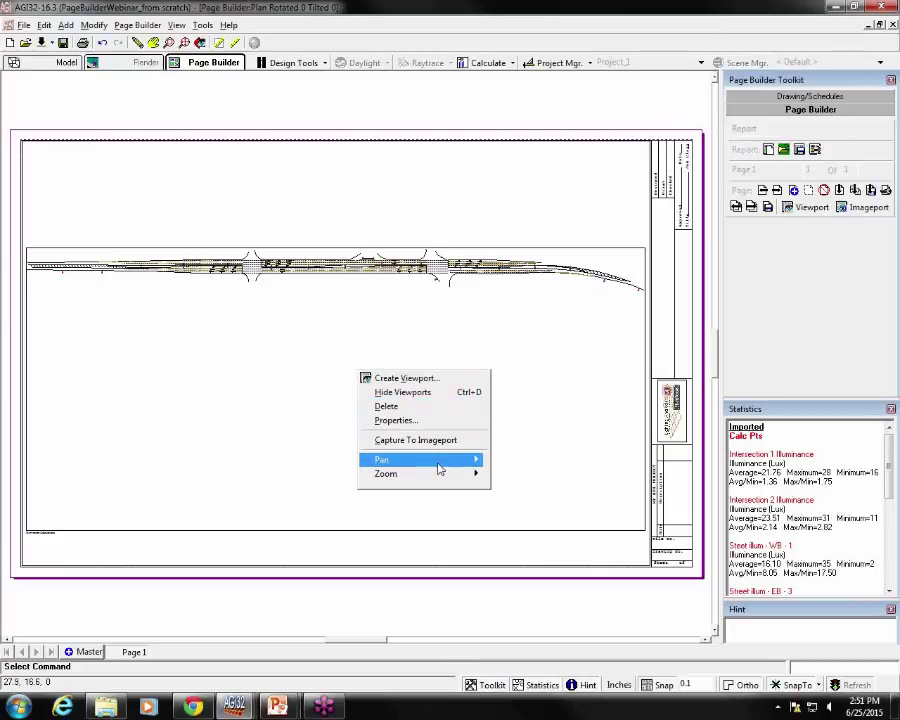
{"action": "mouse_move", "coordinate": [440, 475]}
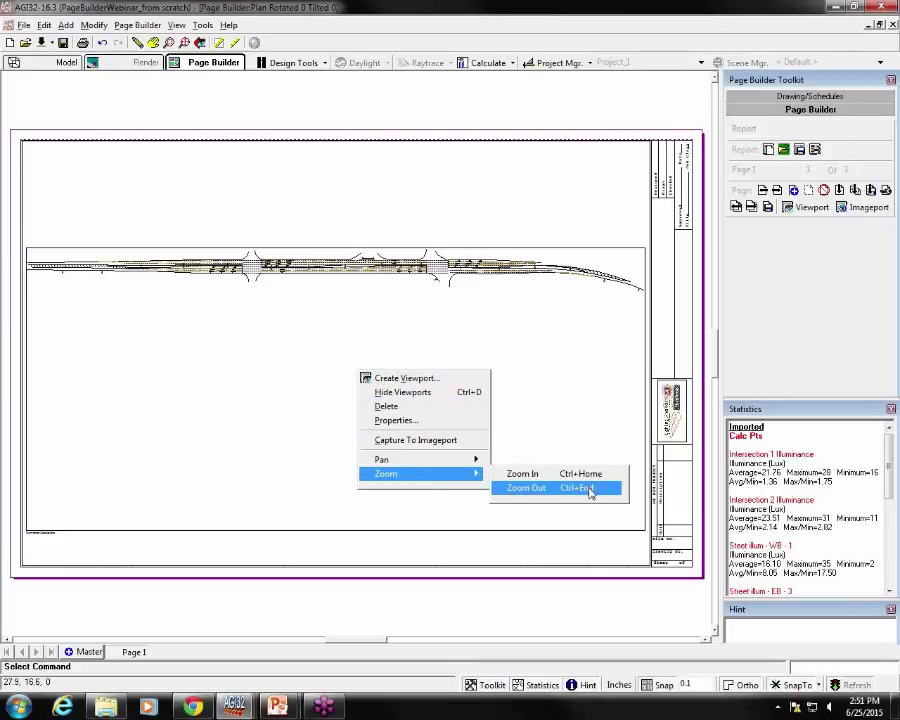
{"action": "mouse_move", "coordinate": [476, 460]}
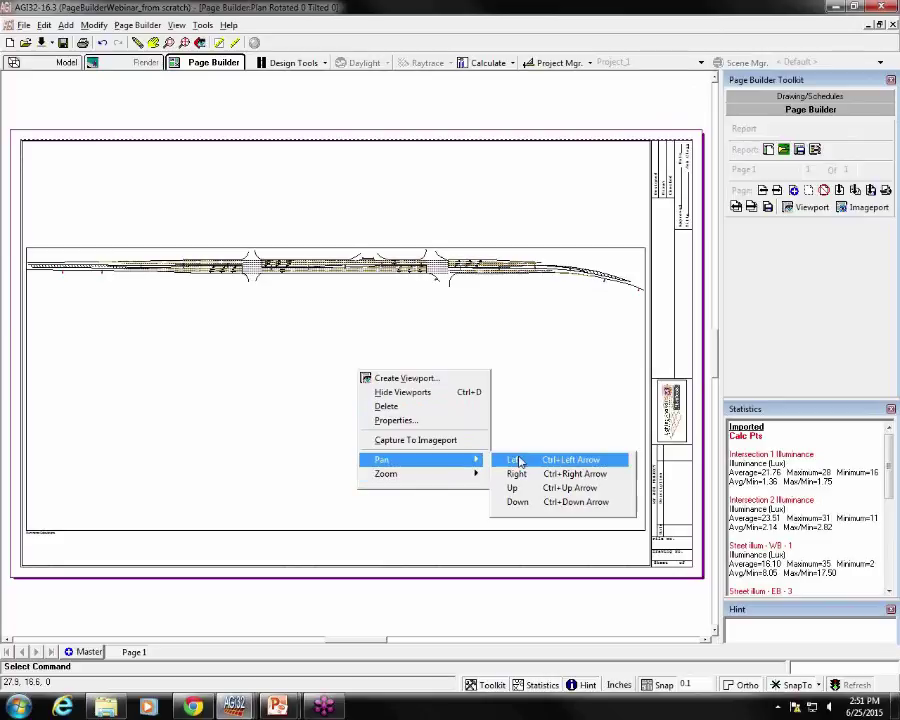
{"action": "left_click", "coordinate": [559, 488]}
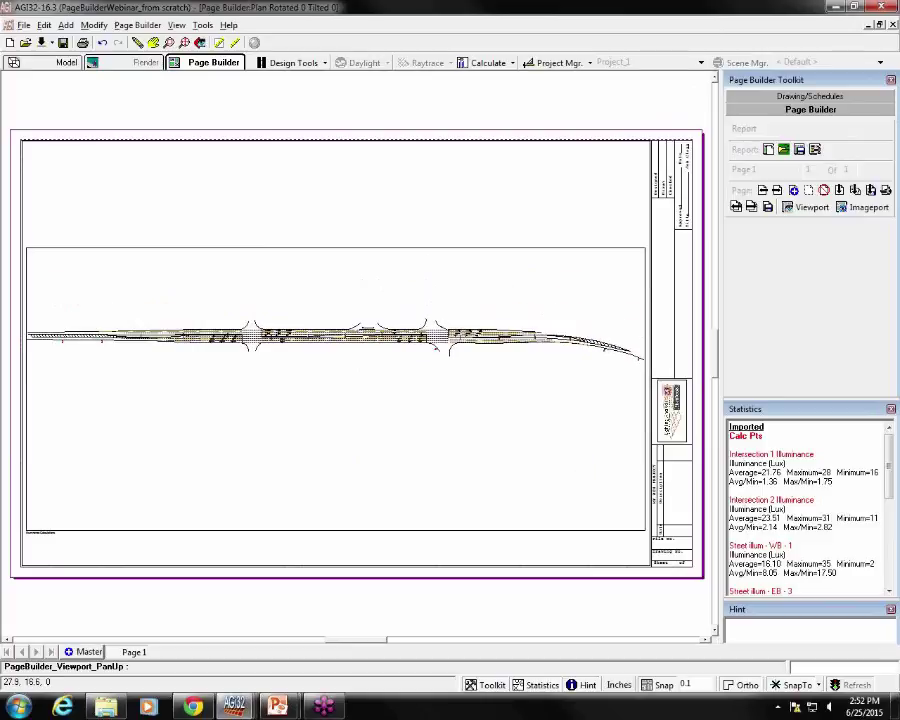
{"action": "left_click_drag", "start_coordinate": [446, 529], "coordinate": [448, 456]}
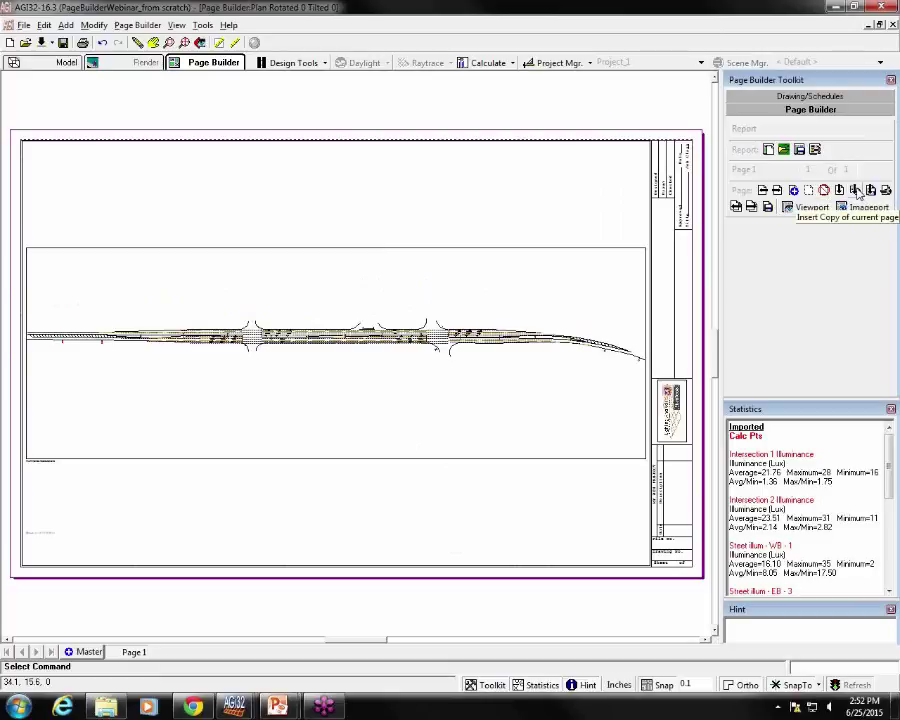
Insert a copy of the current page as Page 2 and open Report Properties
{"action": "left_click", "coordinate": [857, 192]}
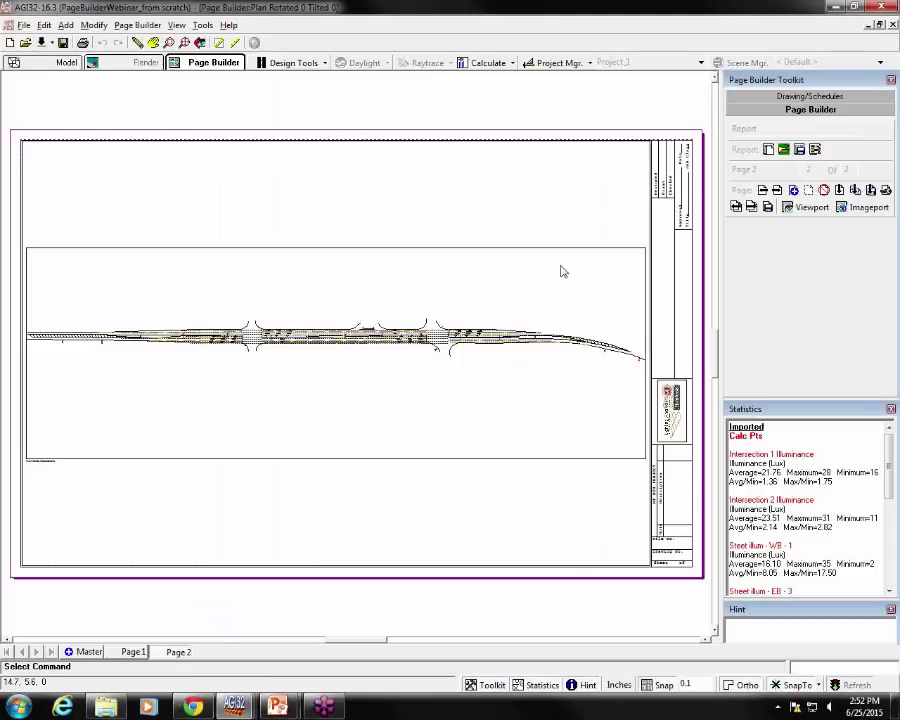
{"action": "left_click", "coordinate": [816, 151]}
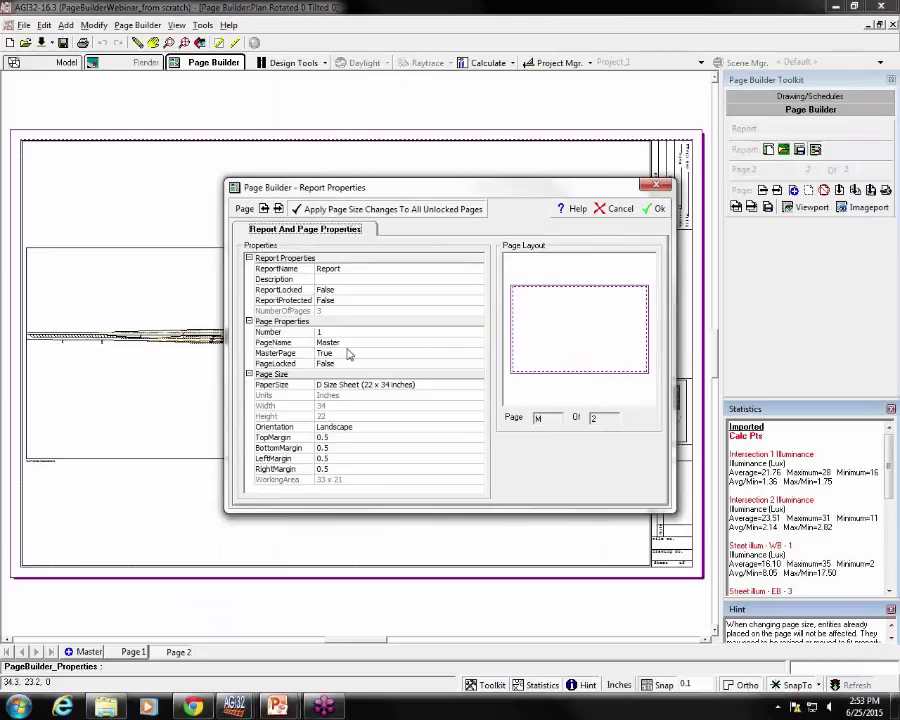
Step to Page 2, toggle Apply Page Size Changes, and choose Letter (8.5 x 11 inches) paper
{"action": "left_click", "coordinate": [352, 342]}
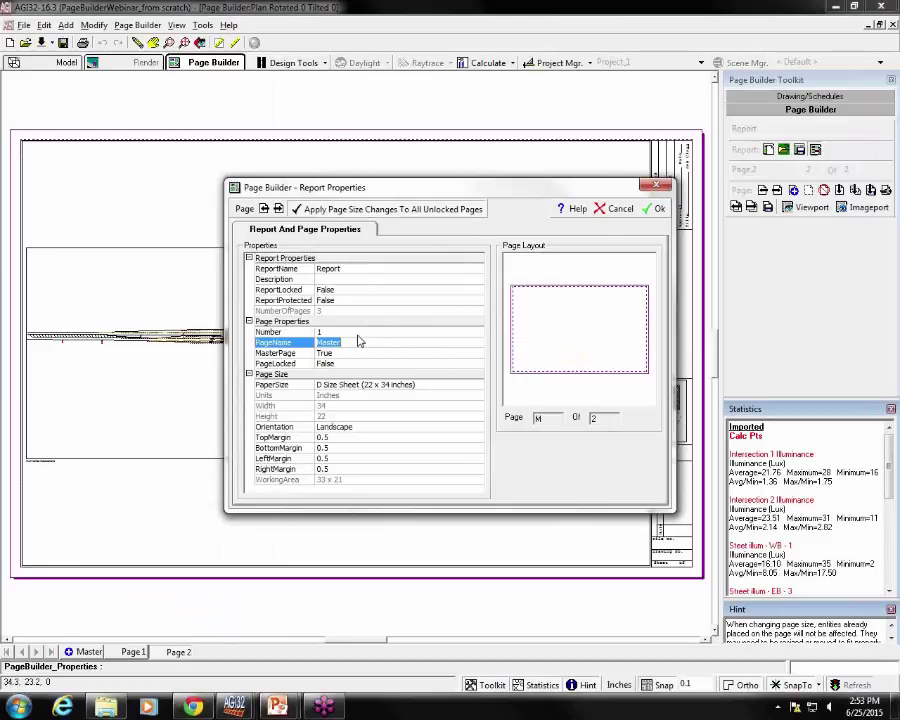
{"action": "left_click", "coordinate": [362, 332]}
{"action": "left_click", "coordinate": [478, 331]}
{"action": "left_click", "coordinate": [478, 331]}
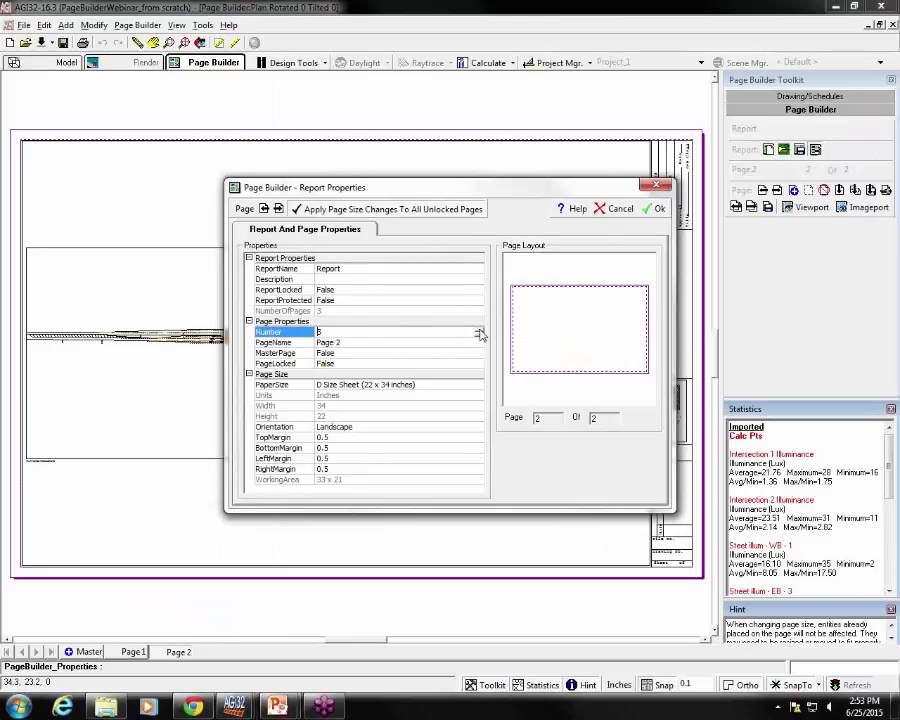
{"action": "left_click", "coordinate": [389, 218]}
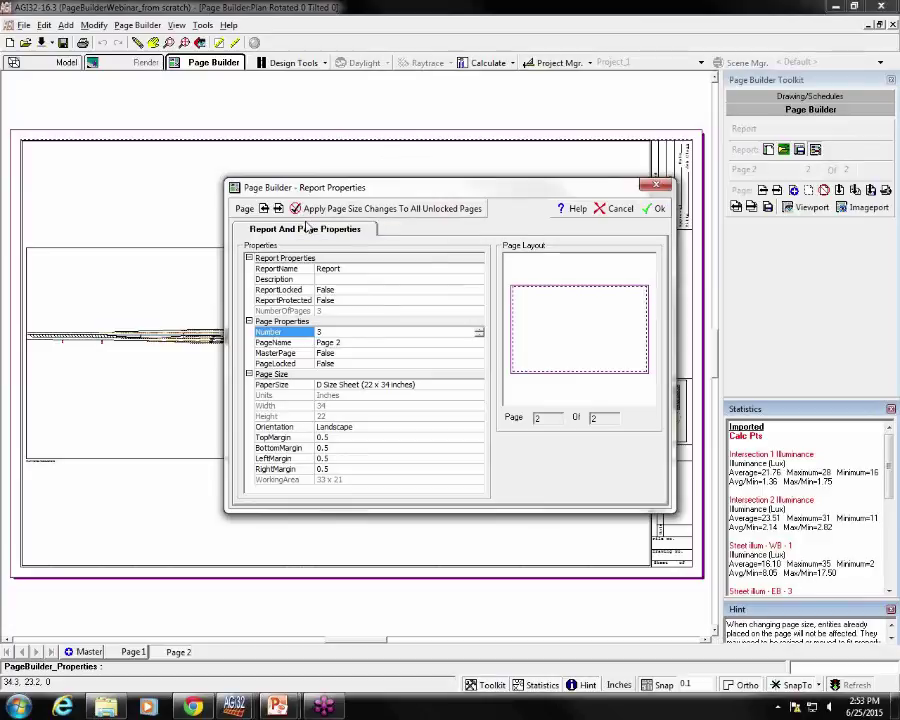
{"action": "left_click", "coordinate": [452, 385]}
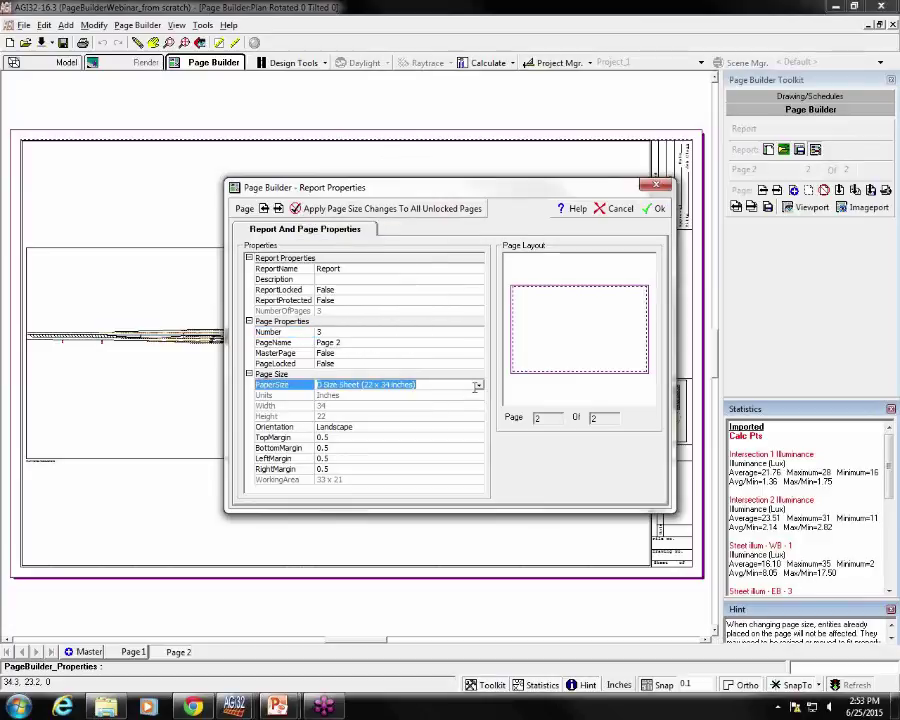
{"action": "left_click", "coordinate": [479, 389]}
{"action": "scroll", "coordinate": [462, 403], "scroll_direction": "up", "scroll_amount": 5}
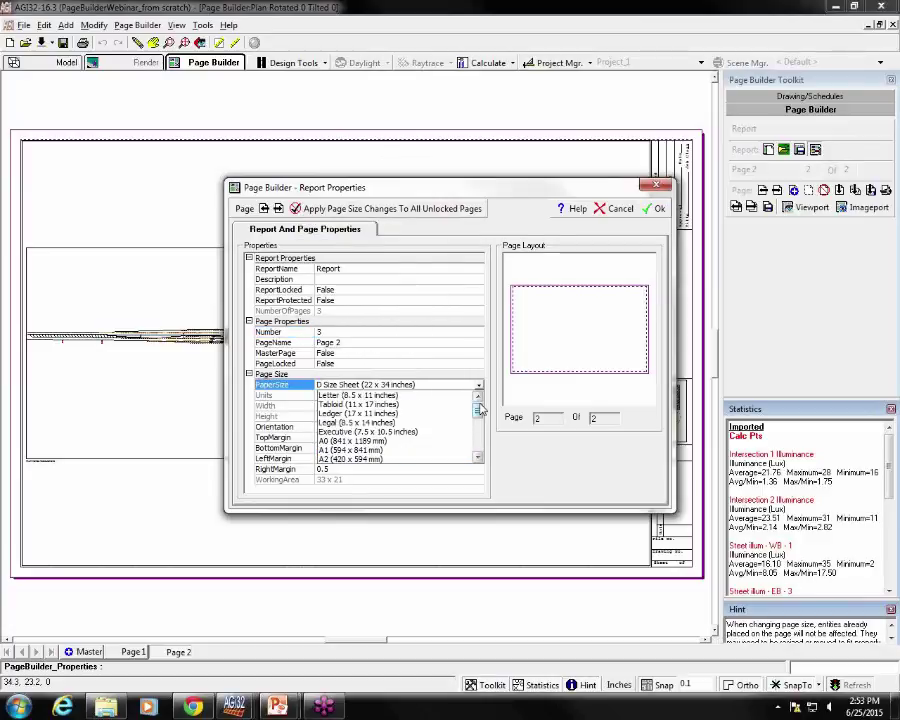
{"action": "left_click", "coordinate": [460, 397]}
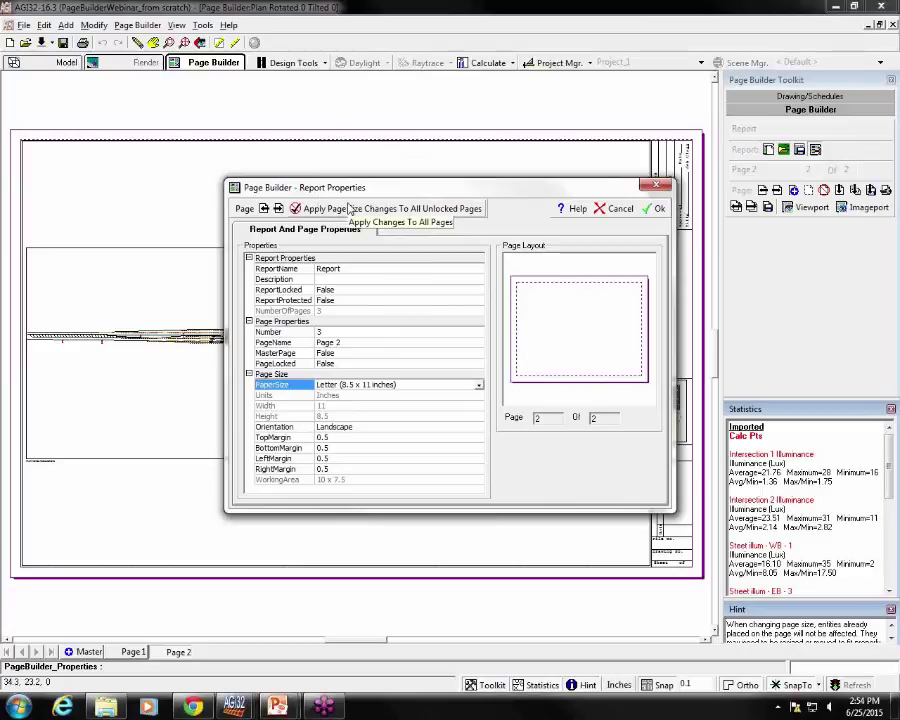
{"action": "left_click", "coordinate": [655, 209]}
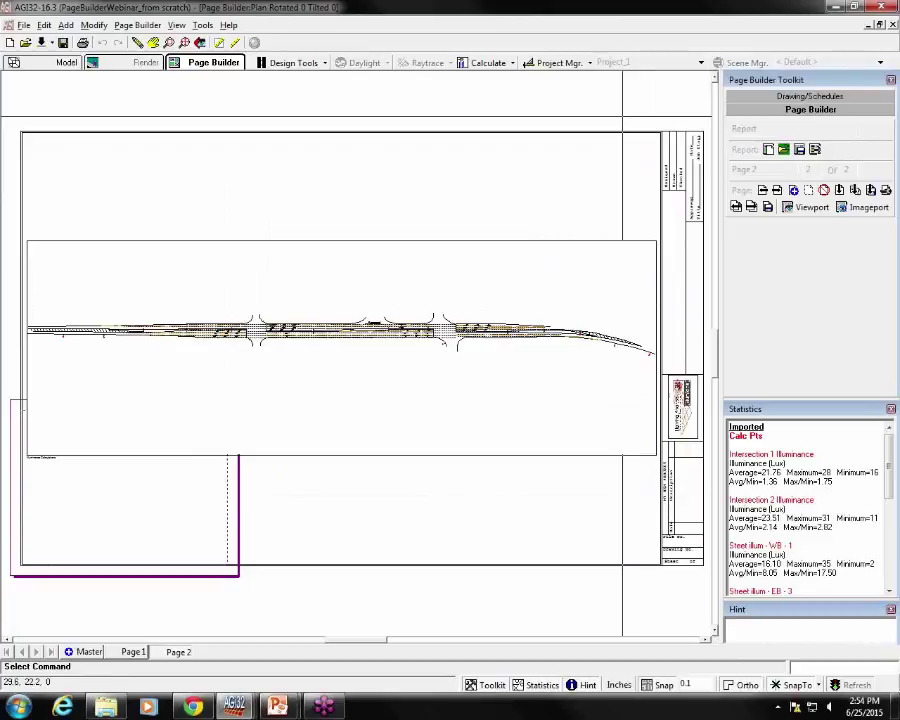
Show the drawing tools and expand the dropdown offering Single, Window and All
{"action": "left_click", "coordinate": [810, 96]}
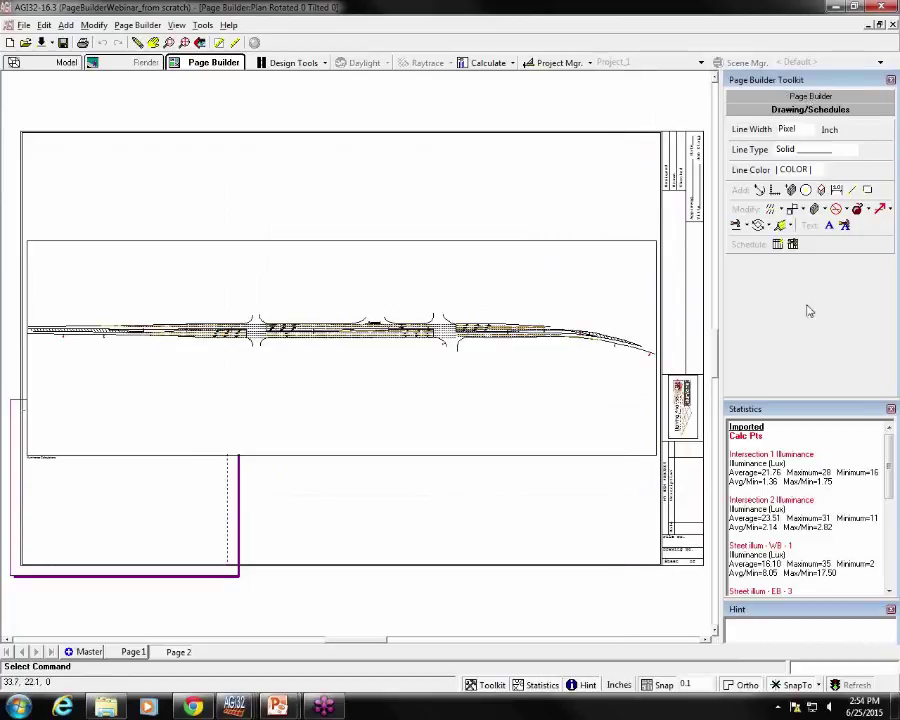
{"action": "left_click", "coordinate": [785, 228]}
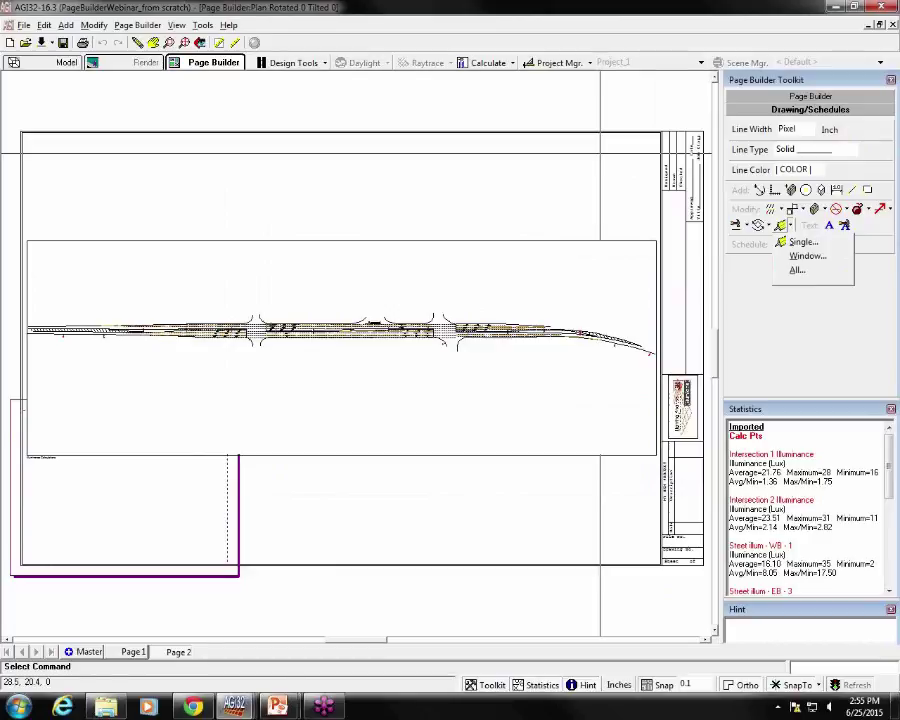
Select all 77 page items with the Delete tool's All option and erase them
{"action": "left_click", "coordinate": [846, 209]}
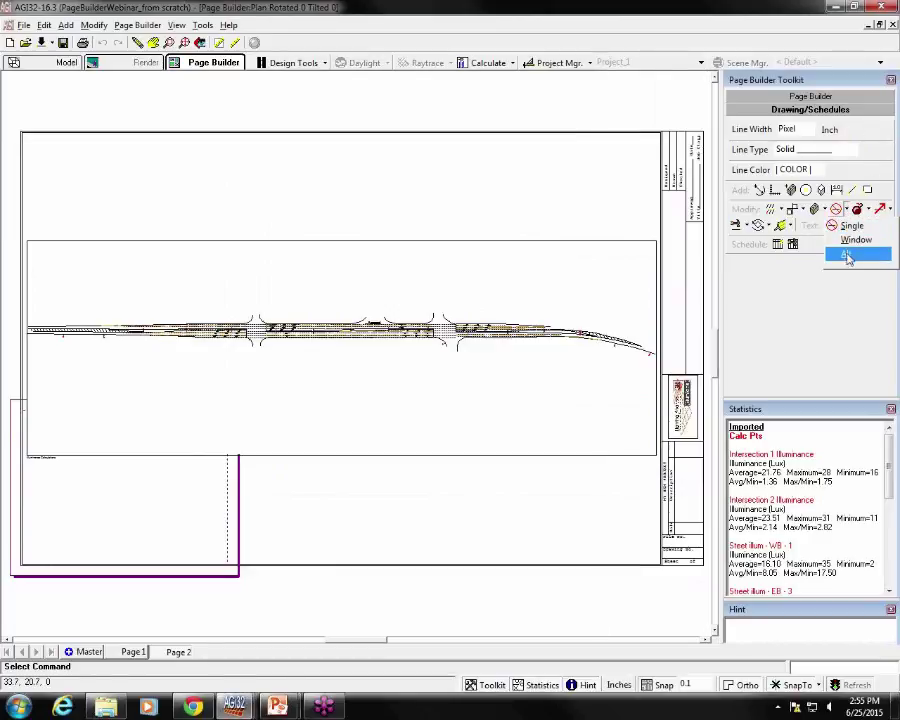
{"action": "left_click", "coordinate": [840, 254]}
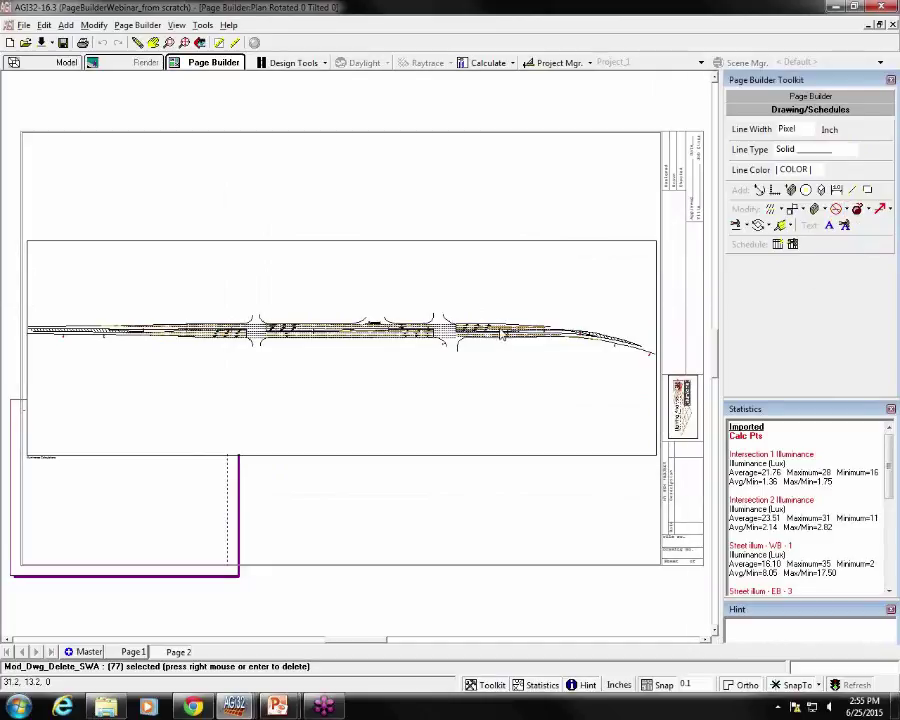
{"action": "right_click", "coordinate": [506, 331]}
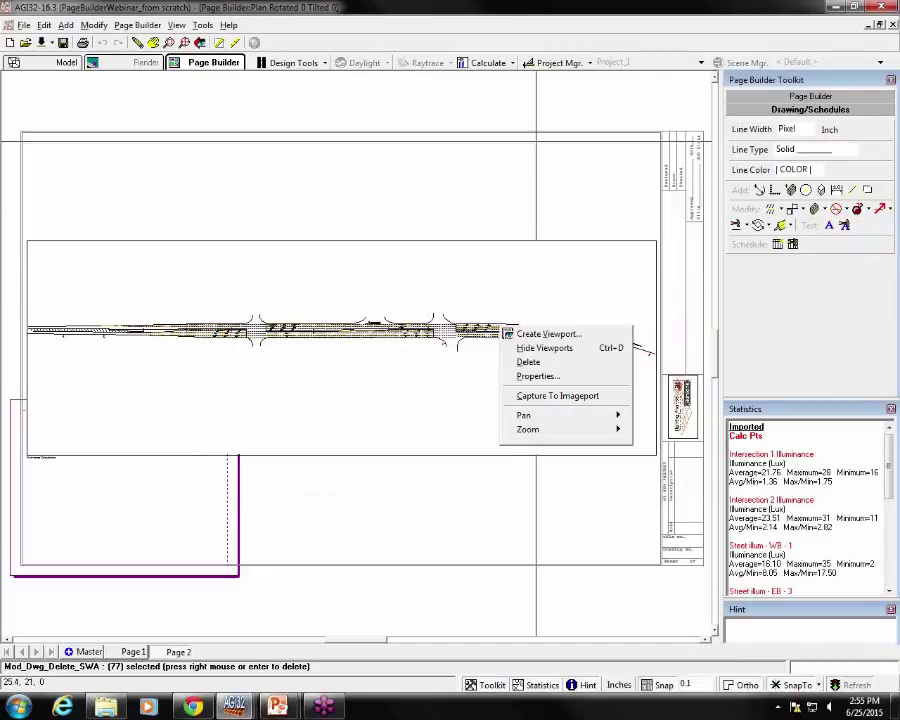
{"action": "left_click", "coordinate": [633, 126]}
{"action": "left_click", "coordinate": [846, 209]}
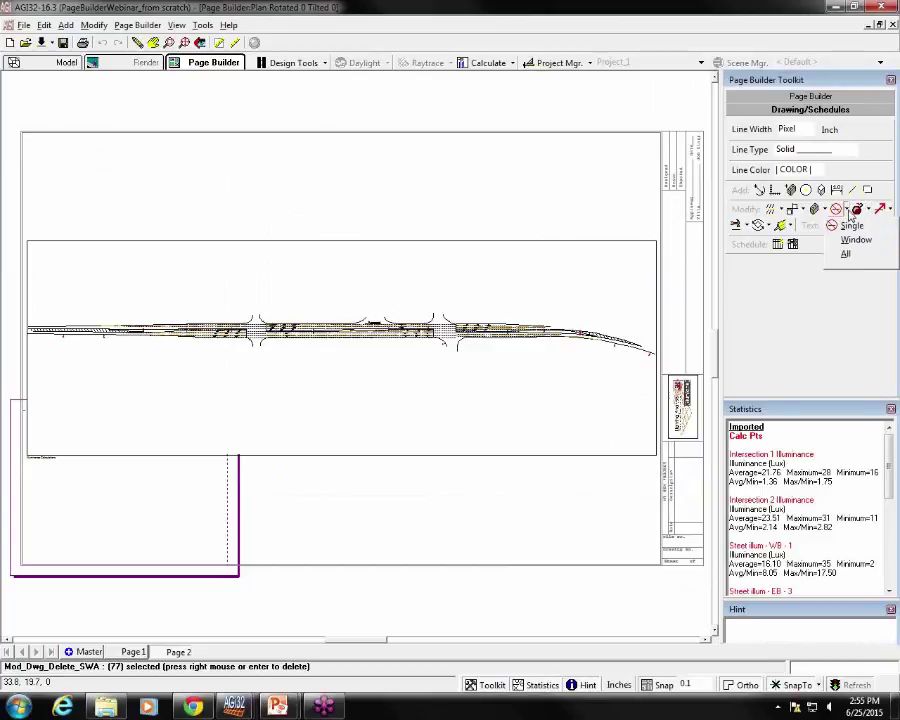
{"action": "left_click", "coordinate": [847, 256]}
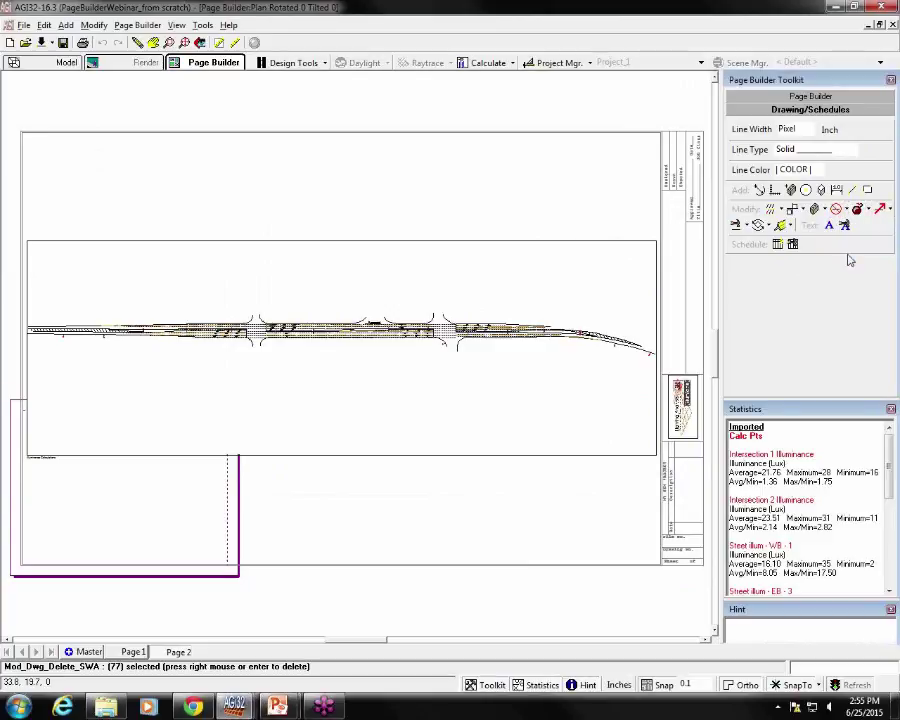
{"action": "key", "text": "Return"}
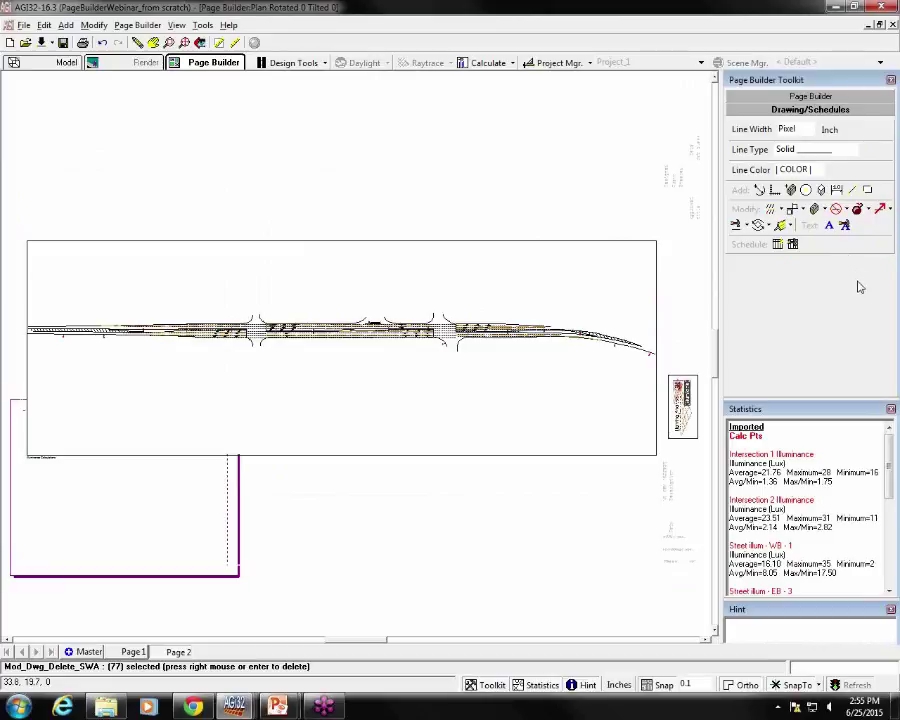
Confirm the deletion, move the logo onto the sheet, and resize the road viewport inside the margins
{"action": "key", "text": "Return"}
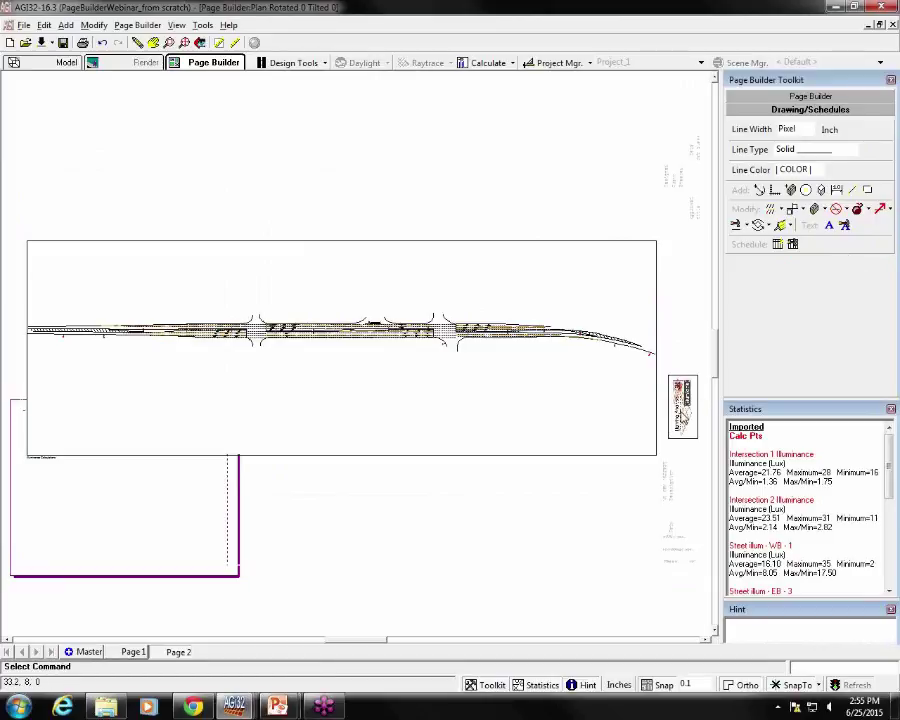
{"action": "left_click", "coordinate": [214, 504]}
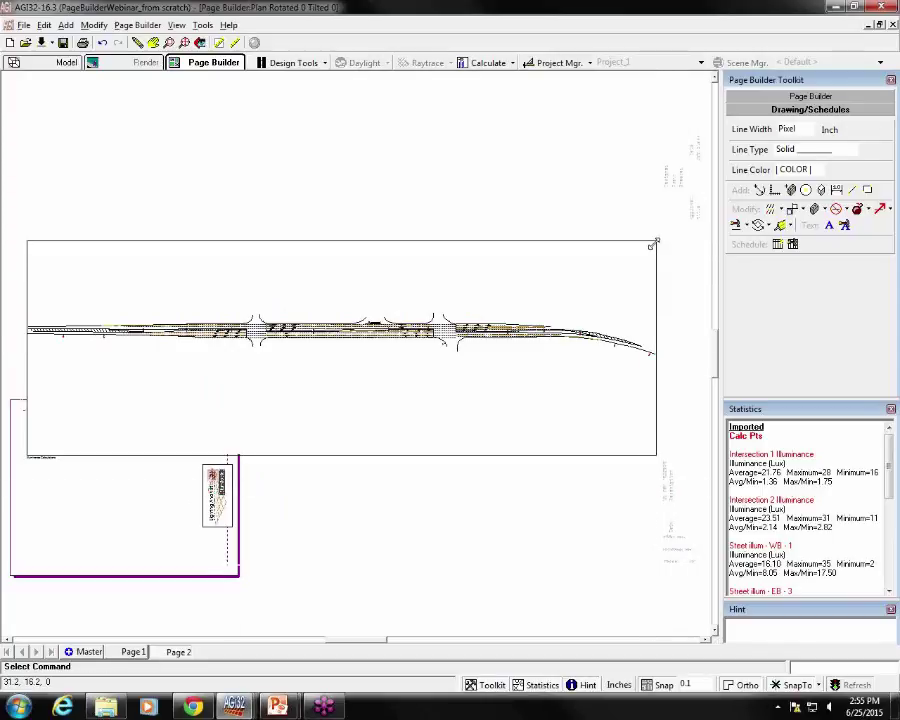
{"action": "left_click_drag", "start_coordinate": [601, 255], "coordinate": [398, 341]}
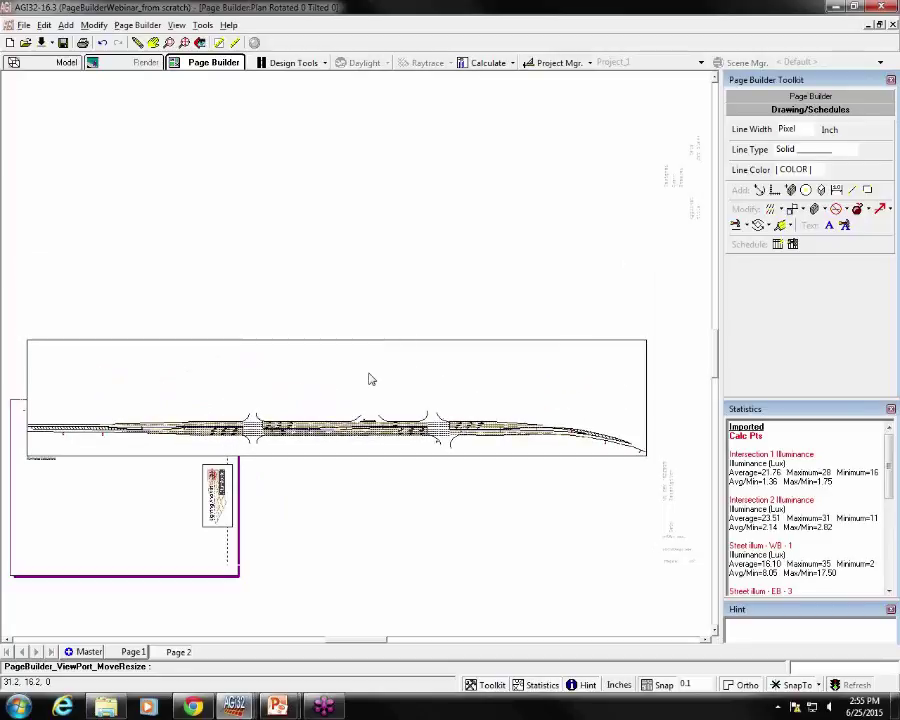
{"action": "left_click_drag", "start_coordinate": [643, 397], "coordinate": [227, 392]}
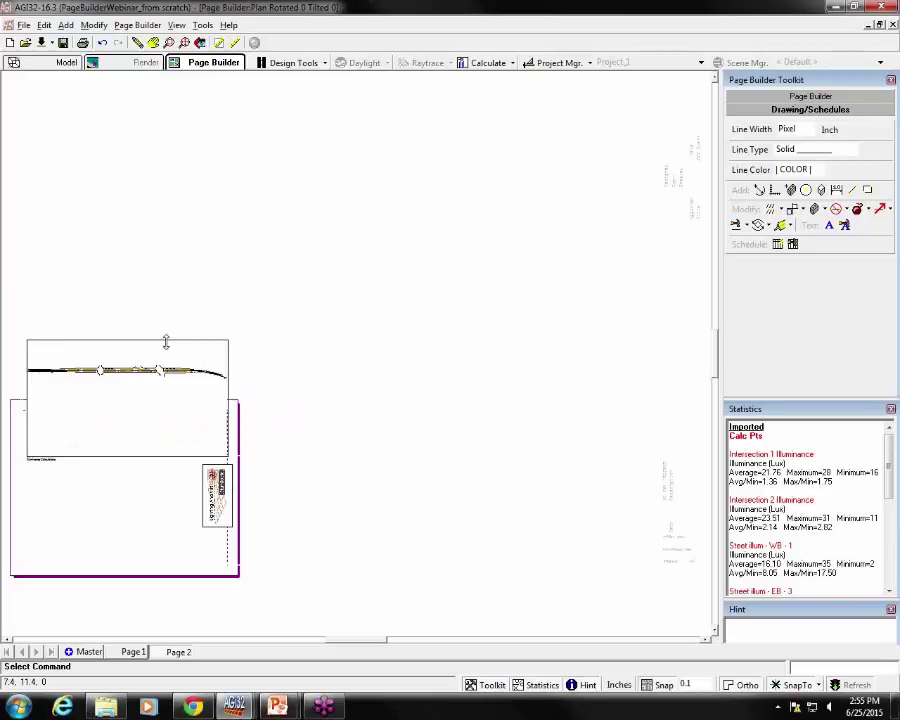
{"action": "left_click_drag", "start_coordinate": [165, 344], "coordinate": [165, 381]}
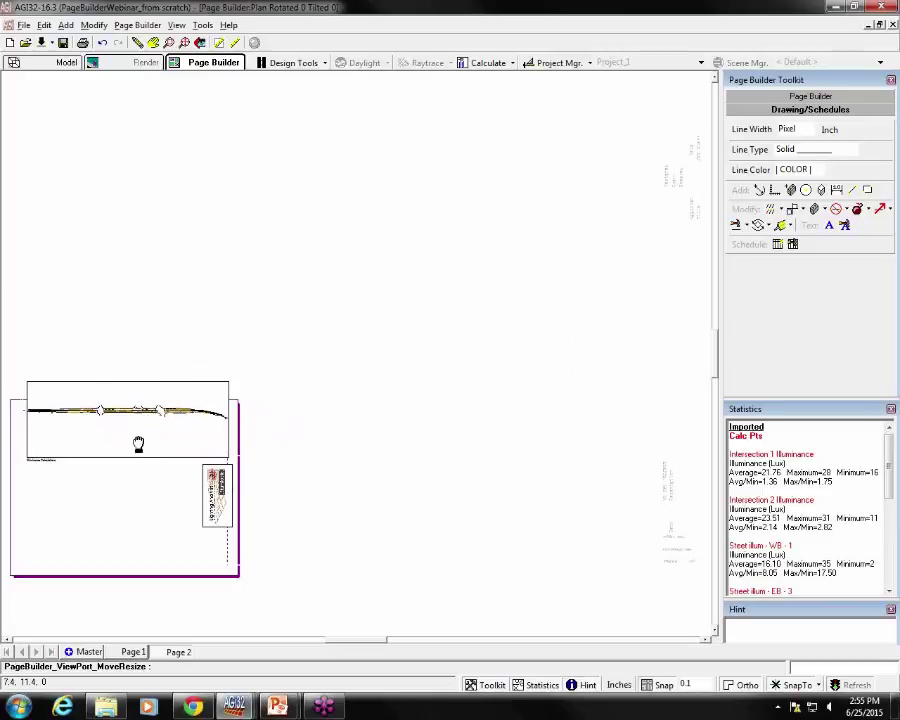
{"action": "left_click_drag", "start_coordinate": [131, 367], "coordinate": [112, 438]}
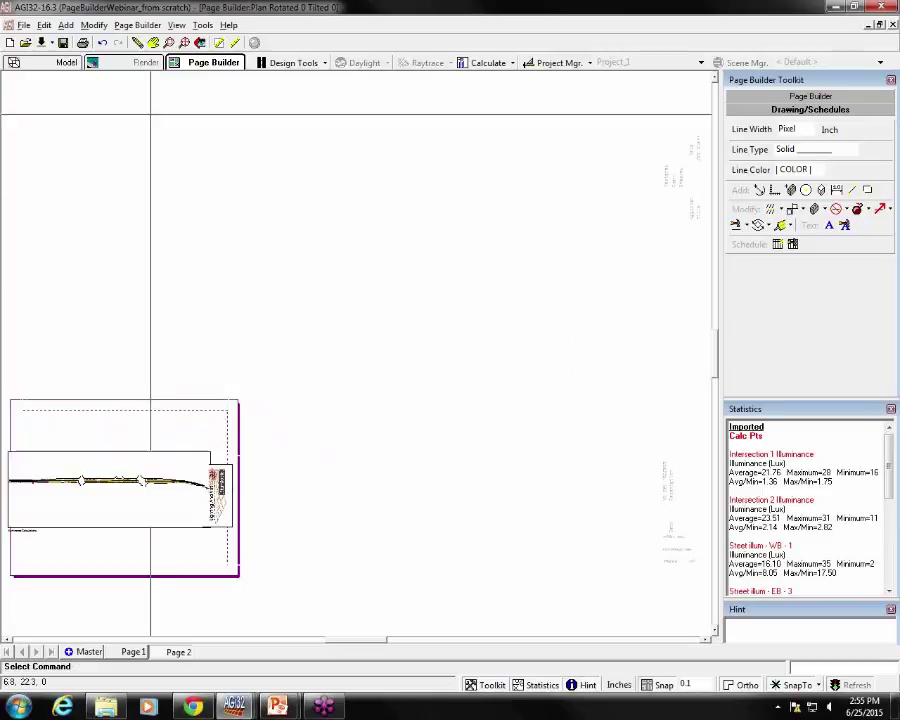
{"action": "key", "text": "ctrl+e"}
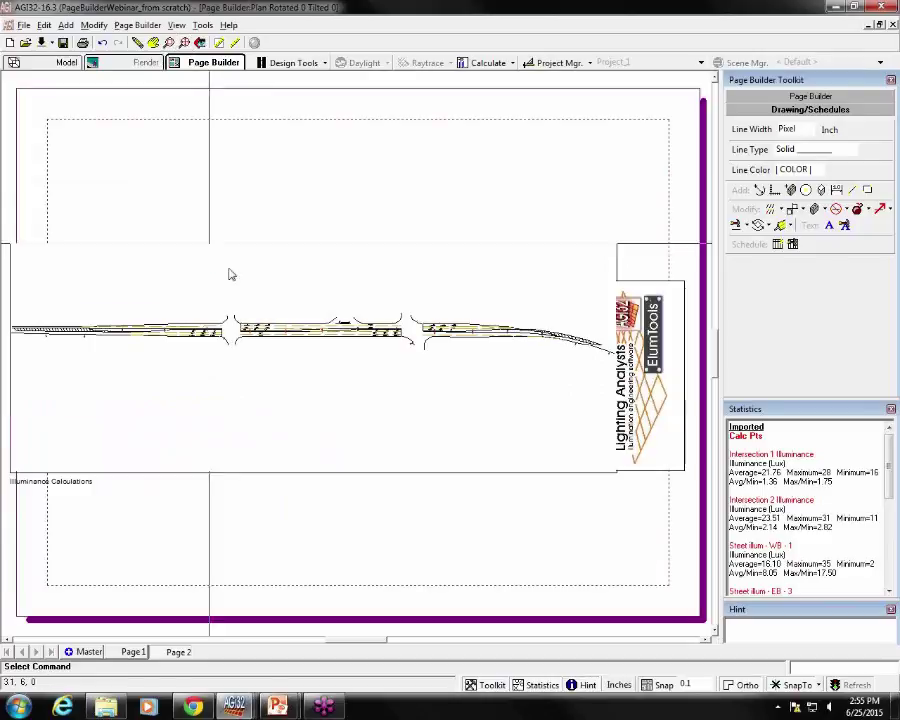
{"action": "left_click_drag", "start_coordinate": [13, 272], "coordinate": [50, 284]}
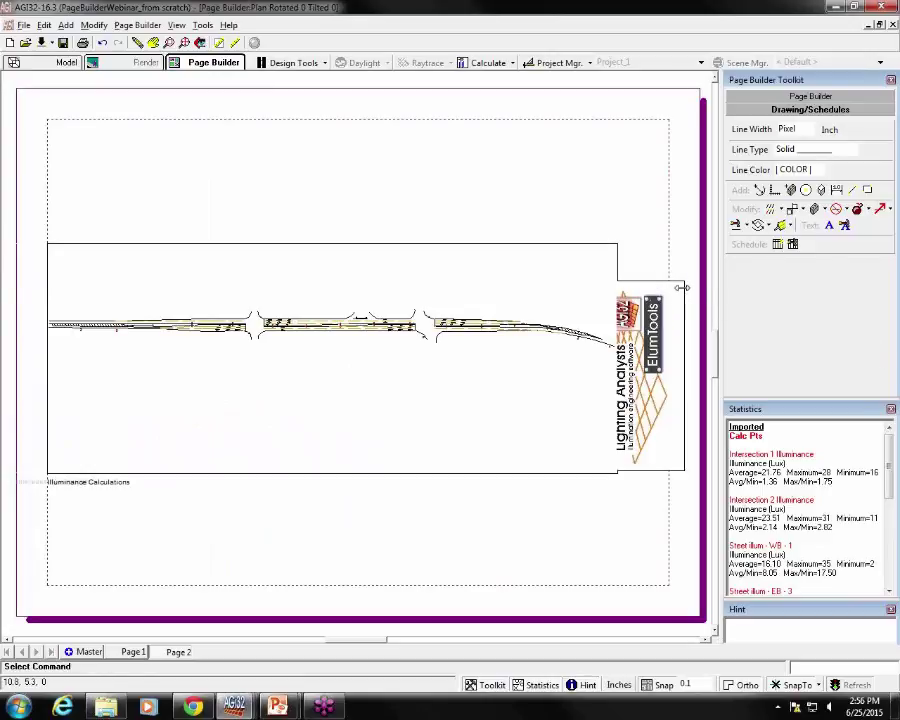
Resize and narrow the logo image box beside the road viewport
{"action": "left_click_drag", "start_coordinate": [683, 287], "coordinate": [652, 349]}
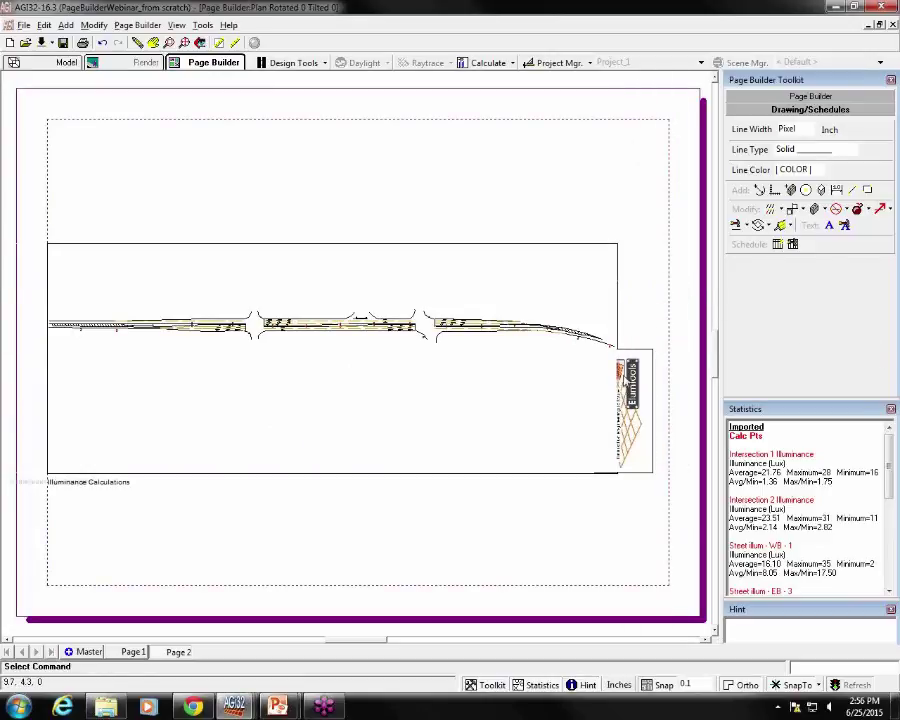
{"action": "left_click", "coordinate": [638, 380]}
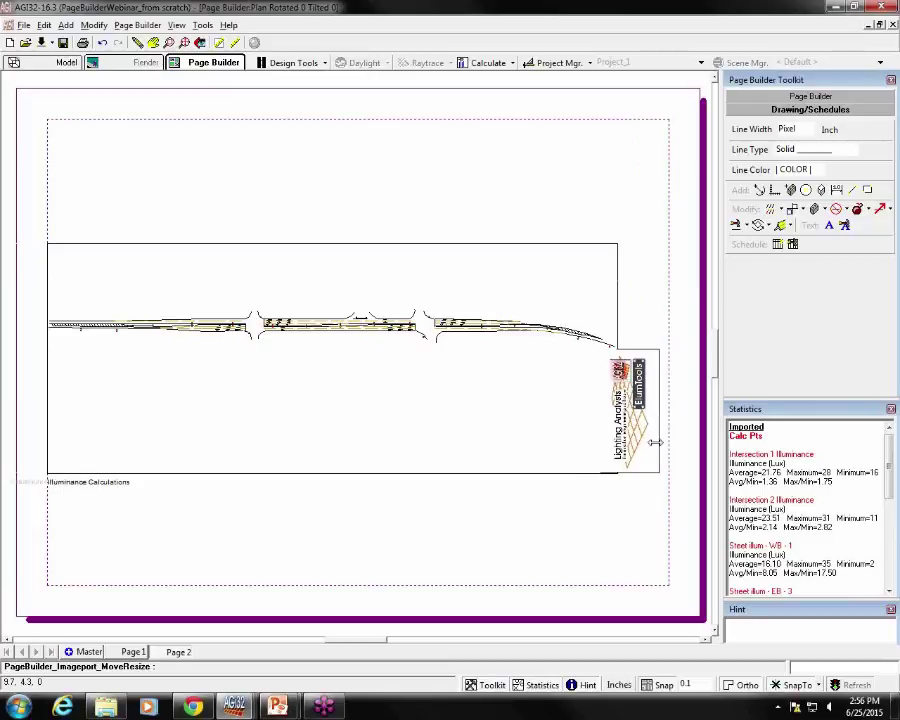
{"action": "mouse_move", "coordinate": [656, 442]}
{"action": "left_mouse_down"}
{"action": "mouse_move", "coordinate": [643, 440]}
{"action": "mouse_move", "coordinate": [649, 426]}
{"action": "left_mouse_up"}
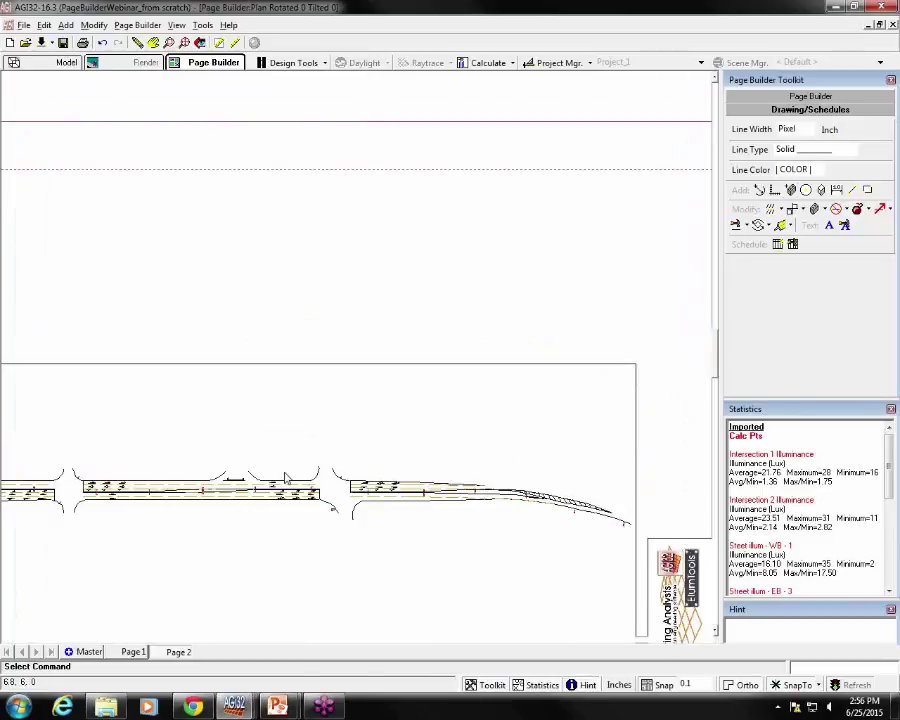
{"action": "scroll", "coordinate": [357, 352], "scroll_direction": "down", "scroll_amount": 5}
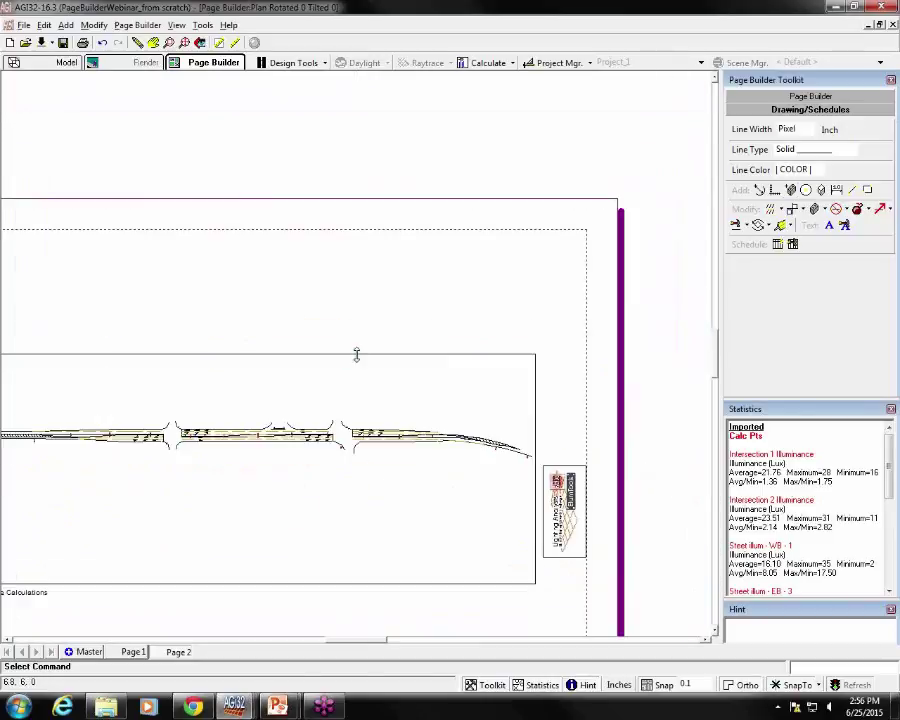
{"action": "scroll", "coordinate": [359, 352], "scroll_direction": "up", "scroll_amount": 2}
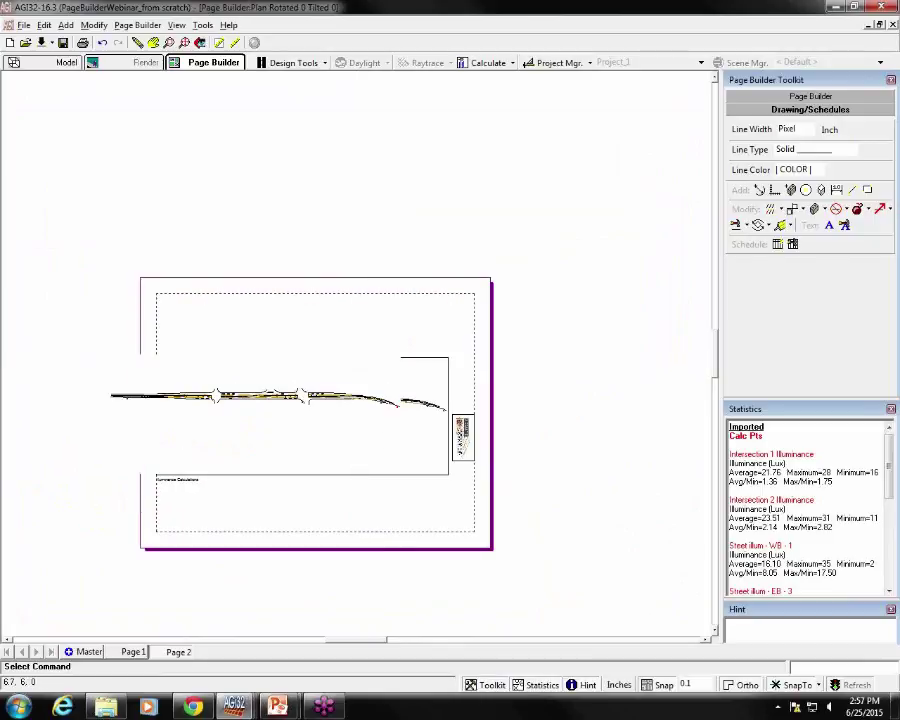
{"action": "scroll", "coordinate": [355, 355], "scroll_direction": "up", "scroll_amount": 1}
{"action": "scroll", "coordinate": [351, 358], "scroll_direction": "down", "scroll_amount": 1}
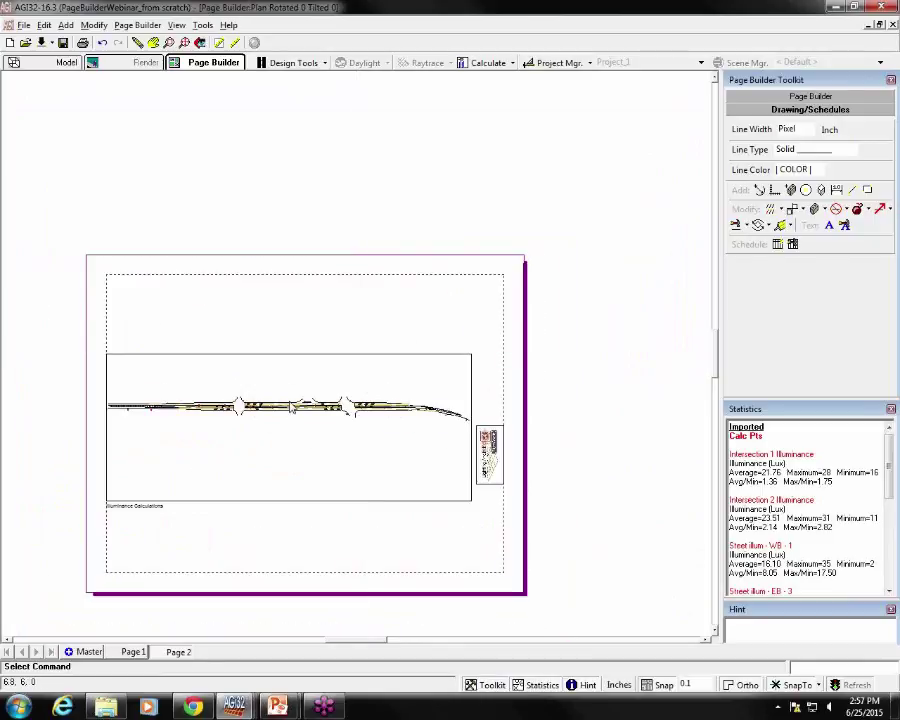
{"action": "left_click", "coordinate": [185, 43]}
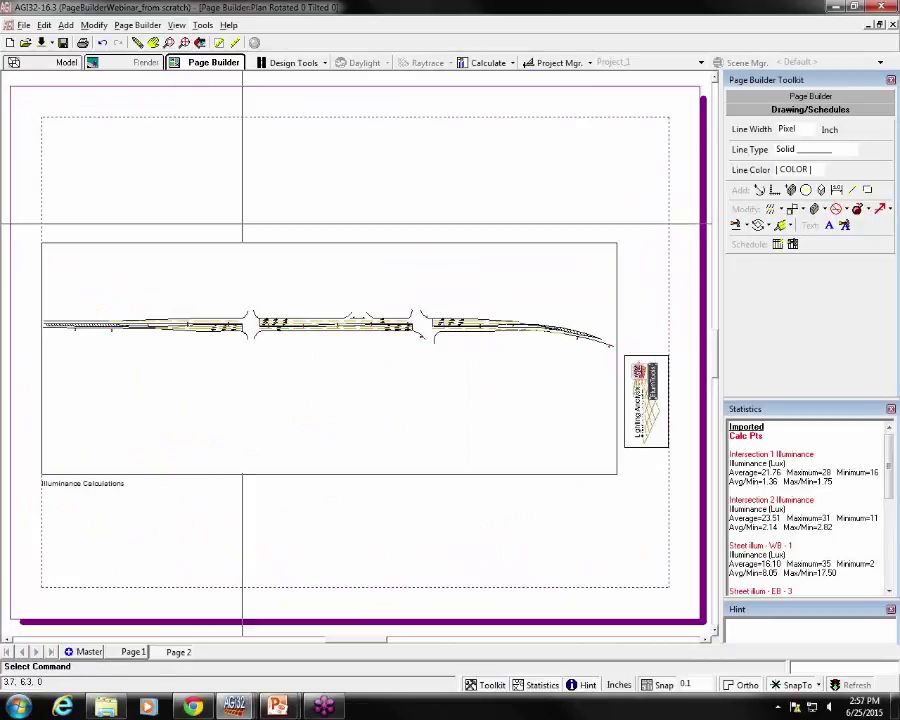
{"action": "left_click_drag", "start_coordinate": [281, 174], "coordinate": [234, 158]}
Adjust the road viewport's scale and center in its Properties twice to zoom onto the intersection
{"action": "right_click", "coordinate": [338, 350]}
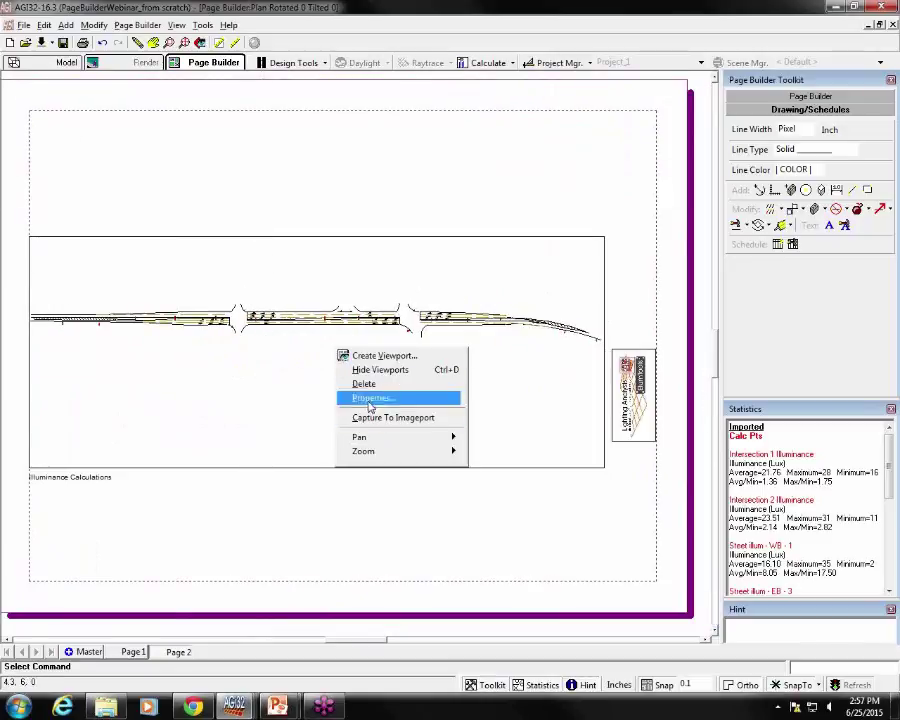
{"action": "left_click", "coordinate": [250, 391]}
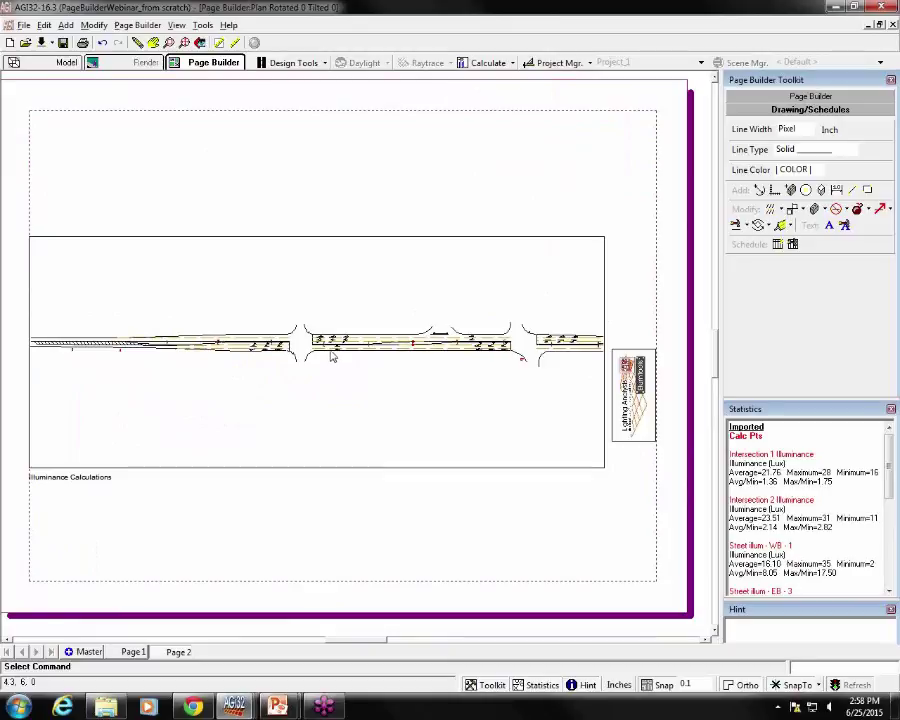
{"action": "right_click", "coordinate": [297, 296]}
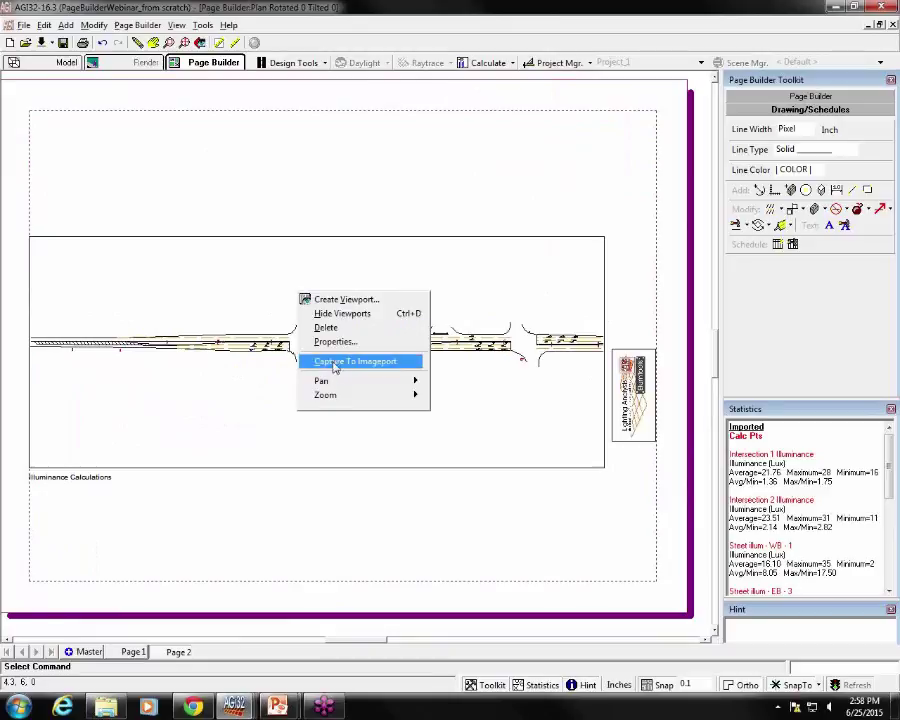
{"action": "left_click", "coordinate": [245, 313]}
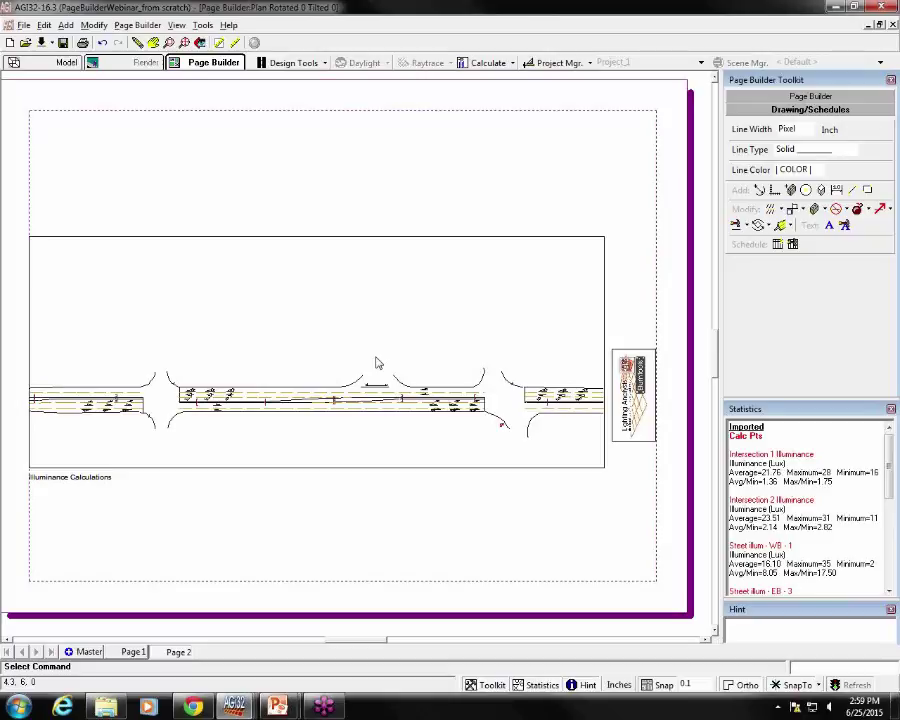
Add a view named 'Close-up View' in View Manager and cascade both views with resizing
{"action": "left_click", "coordinate": [56, 67]}
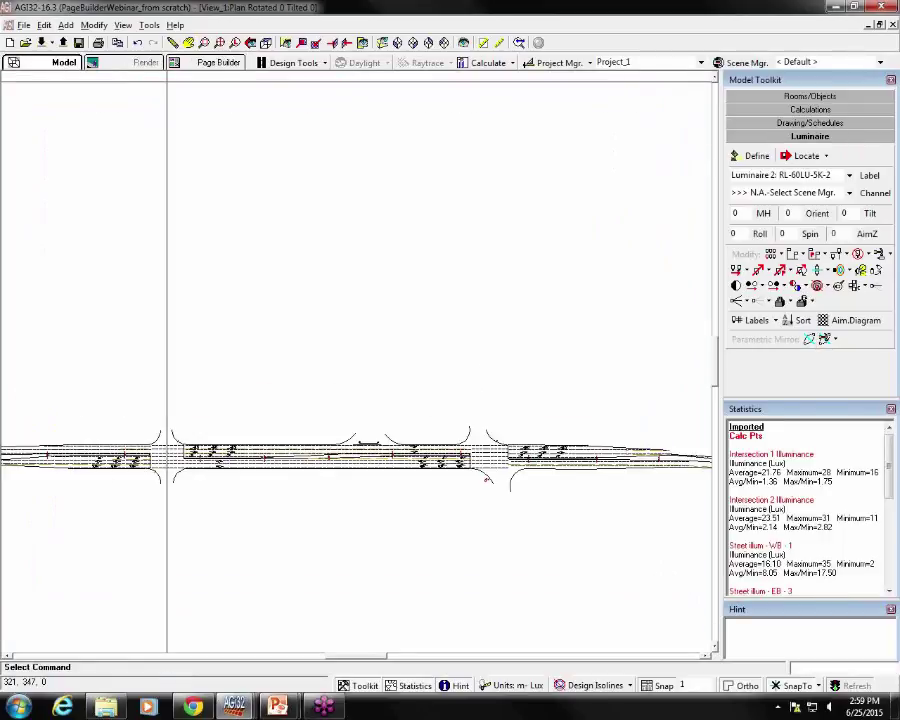
{"action": "left_click", "coordinate": [463, 44]}
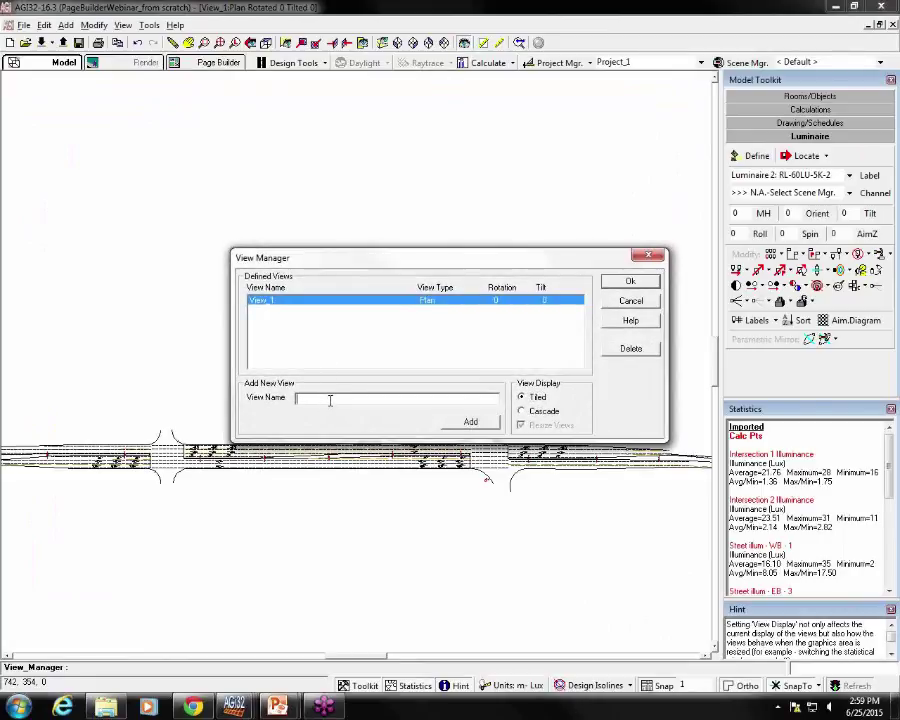
{"action": "type", "text": "Close-up View"}
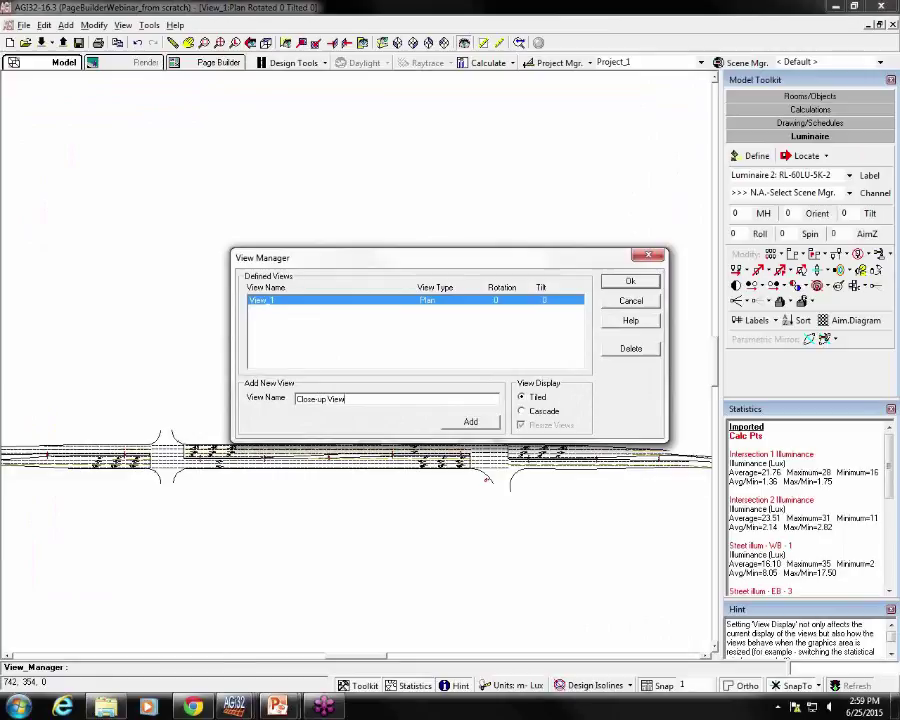
{"action": "left_click", "coordinate": [464, 424]}
{"action": "left_click", "coordinate": [544, 412]}
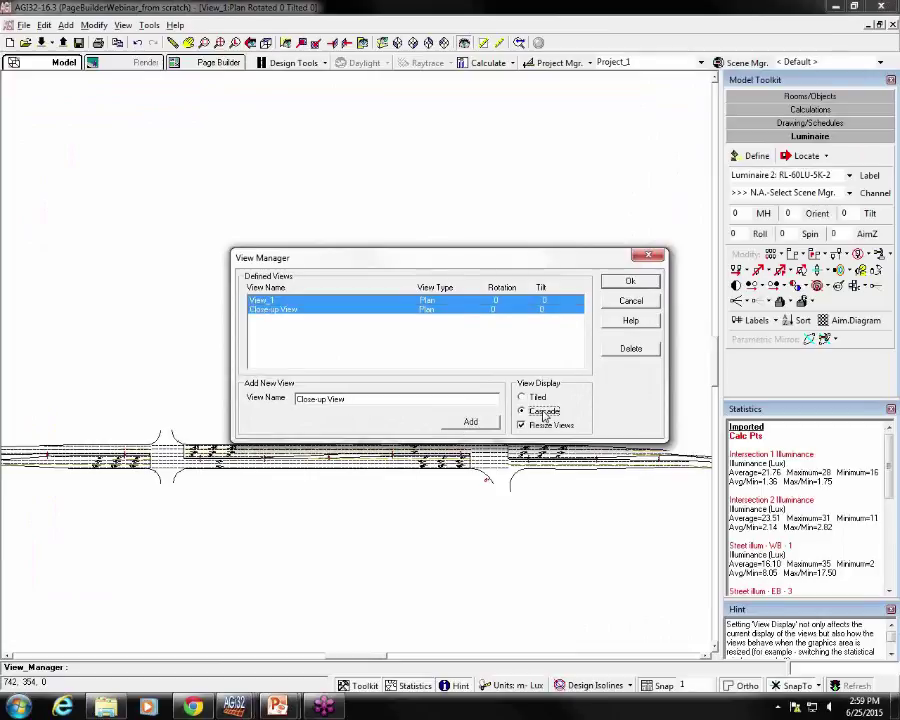
{"action": "left_click", "coordinate": [630, 281]}
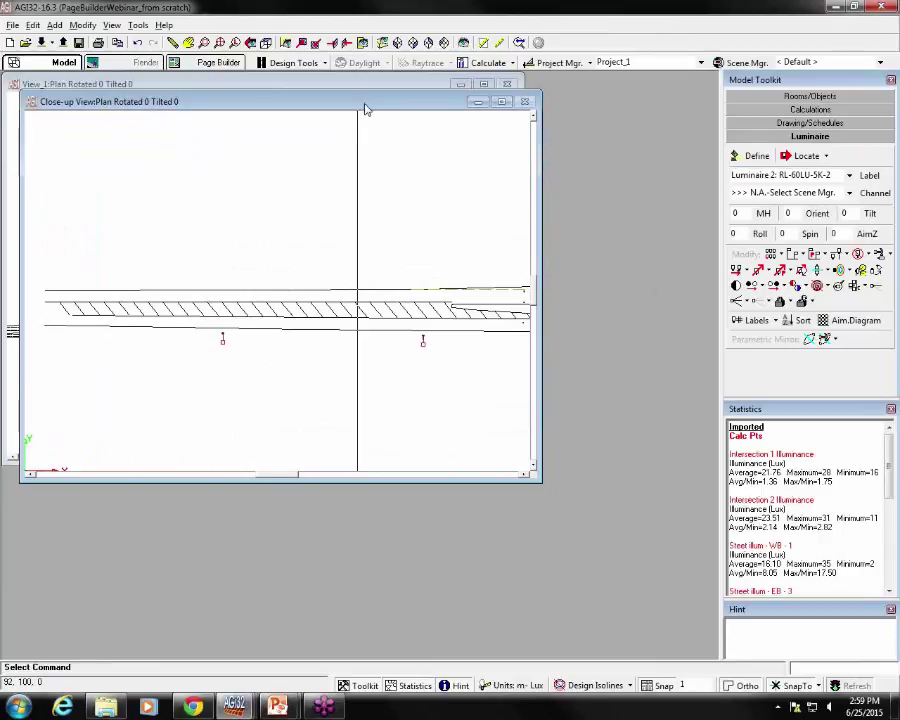
Move, widen and maximize the Close-up View window, centering the intersection with readable values
{"action": "left_click_drag", "start_coordinate": [370, 104], "coordinate": [518, 240]}
{"action": "scroll", "coordinate": [430, 406], "scroll_direction": "down", "scroll_amount": 4}
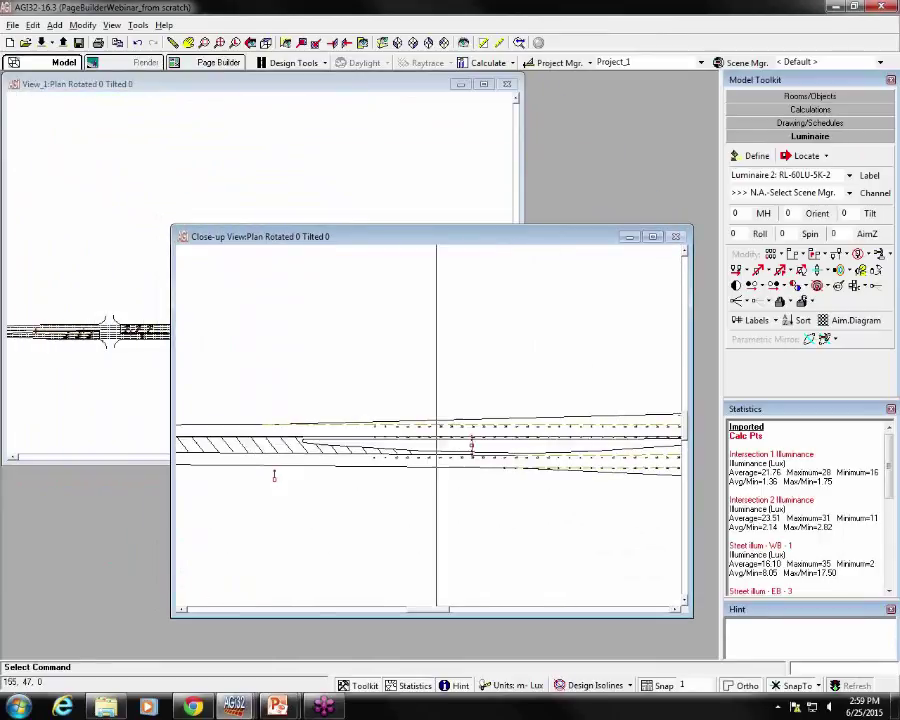
{"action": "mouse_move", "coordinate": [640, 432]}
{"action": "left_mouse_down"}
{"action": "mouse_move", "coordinate": [248, 432]}
{"action": "mouse_move", "coordinate": [468, 435]}
{"action": "left_mouse_up"}
{"action": "scroll", "coordinate": [425, 410], "scroll_direction": "up", "scroll_amount": 3}
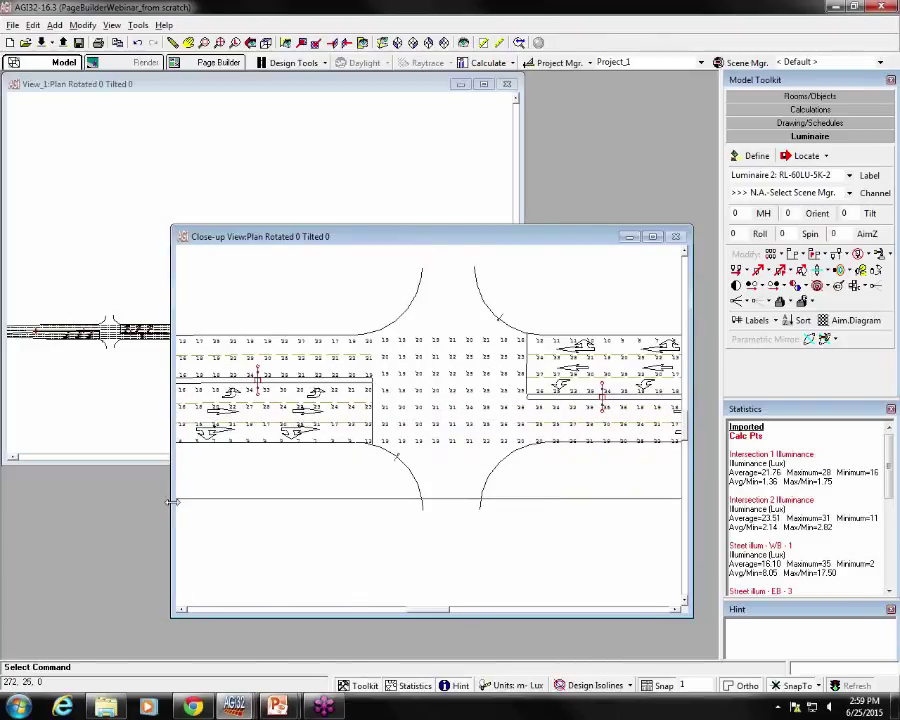
{"action": "left_click_drag", "start_coordinate": [171, 470], "coordinate": [86, 470]}
{"action": "scroll", "coordinate": [330, 450], "scroll_direction": "up", "scroll_amount": 1}
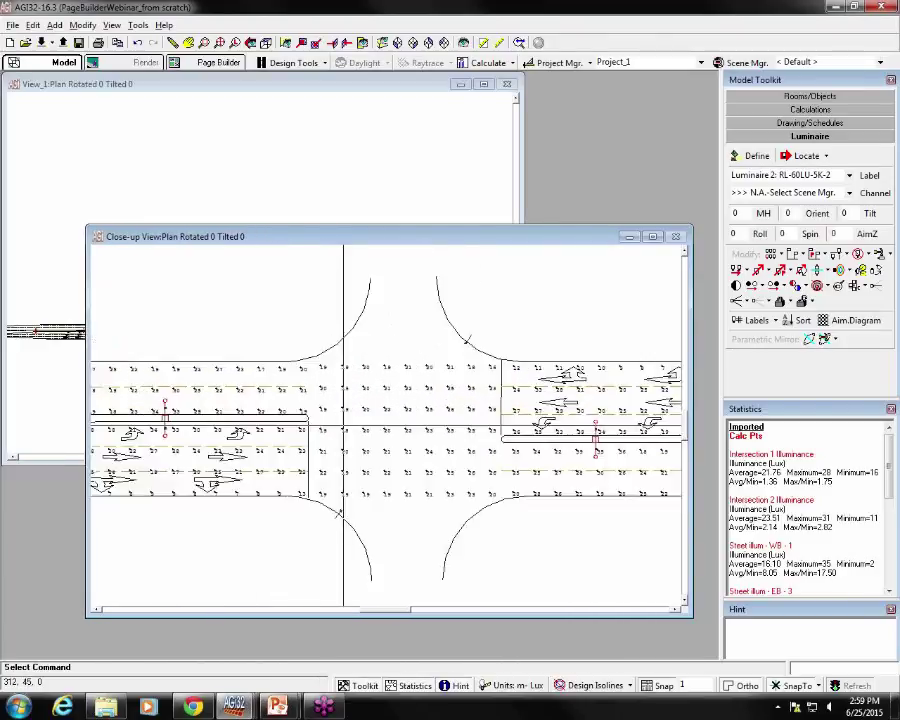
{"action": "scroll", "coordinate": [370, 440], "scroll_direction": "down", "scroll_amount": 1}
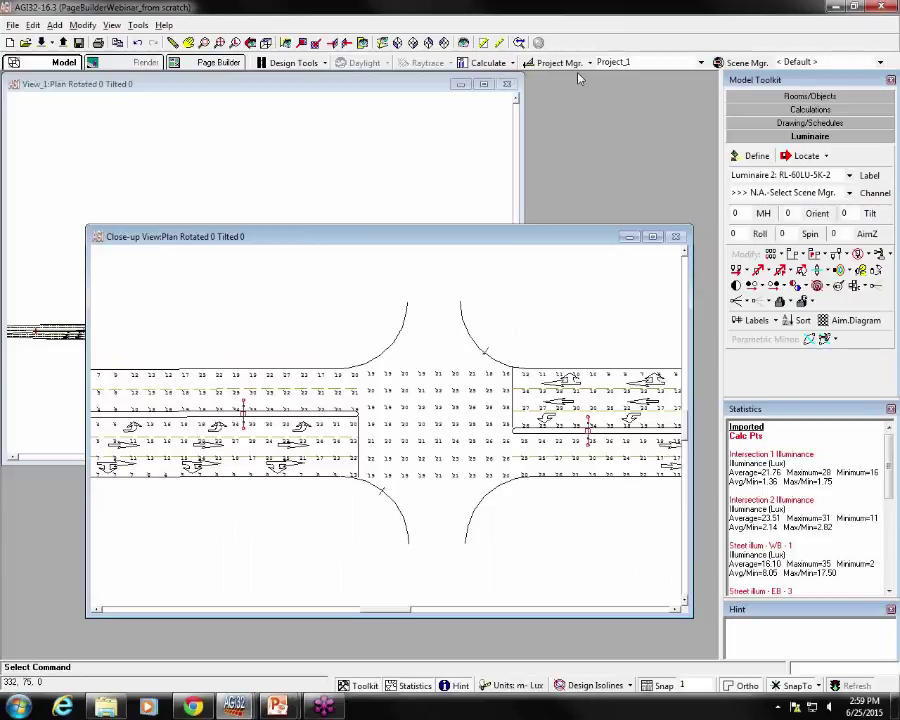
{"action": "left_click", "coordinate": [653, 237]}
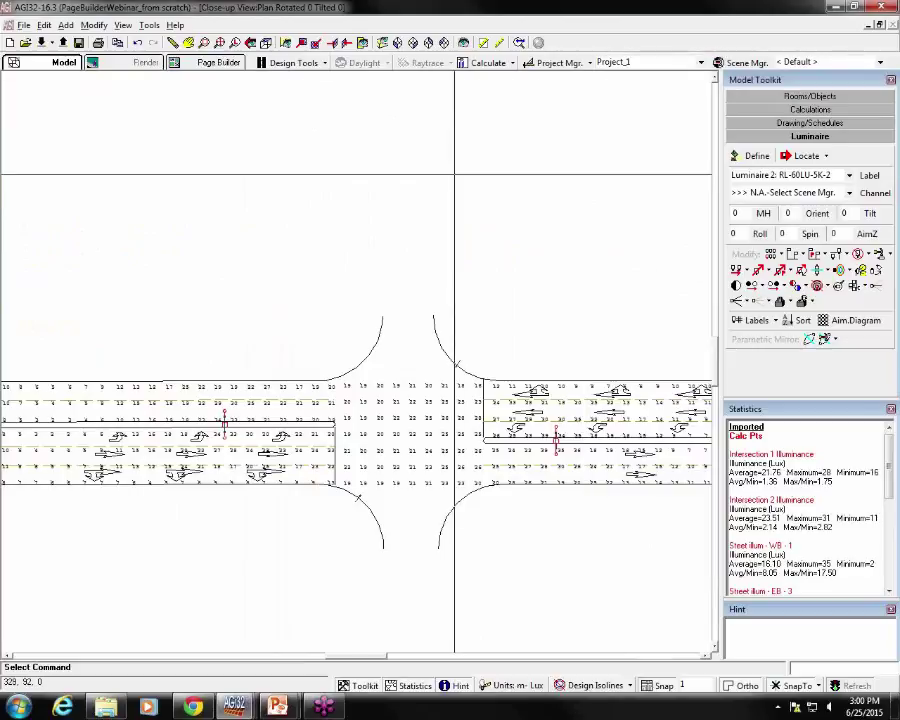
Switch to View_1 and zoom to extents so the whole road fits
{"action": "scroll", "coordinate": [350, 364], "scroll_direction": "up", "scroll_amount": 1}
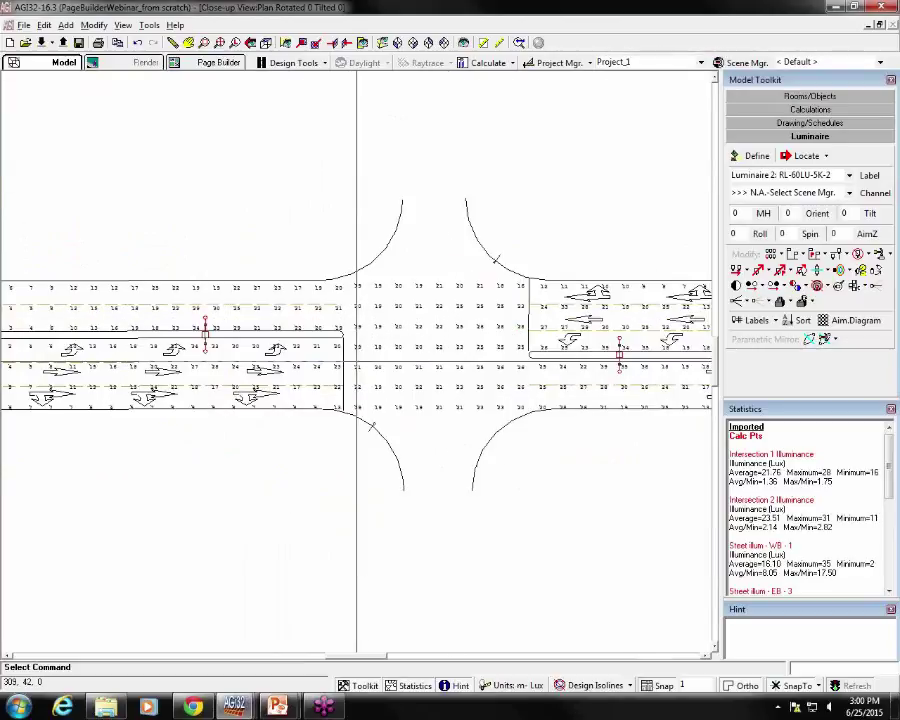
{"action": "left_click", "coordinate": [318, 52]}
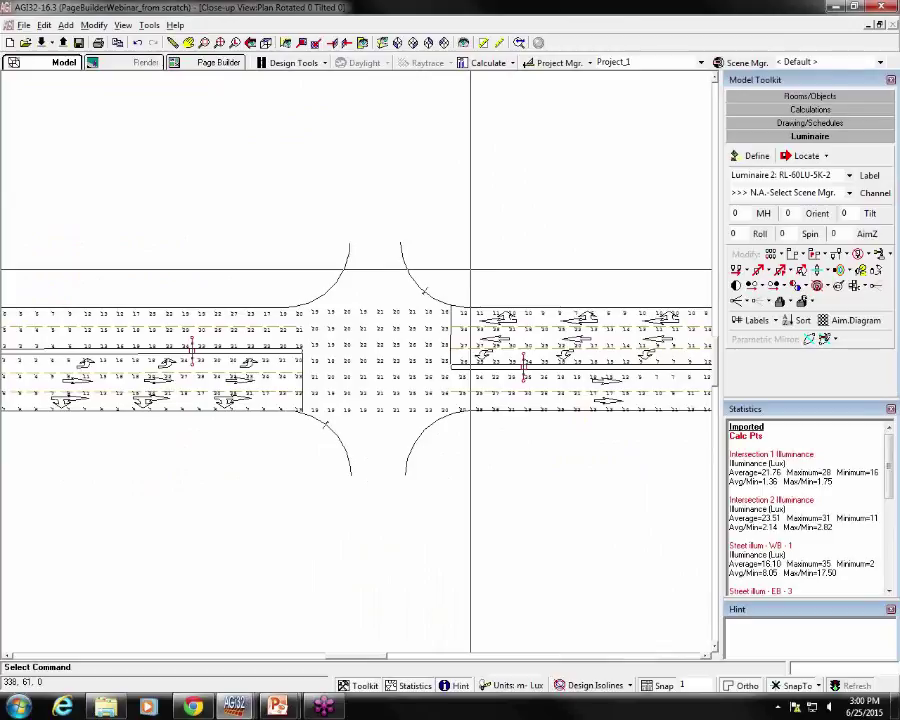
{"action": "scroll", "coordinate": [471, 268], "scroll_direction": "down", "scroll_amount": 3}
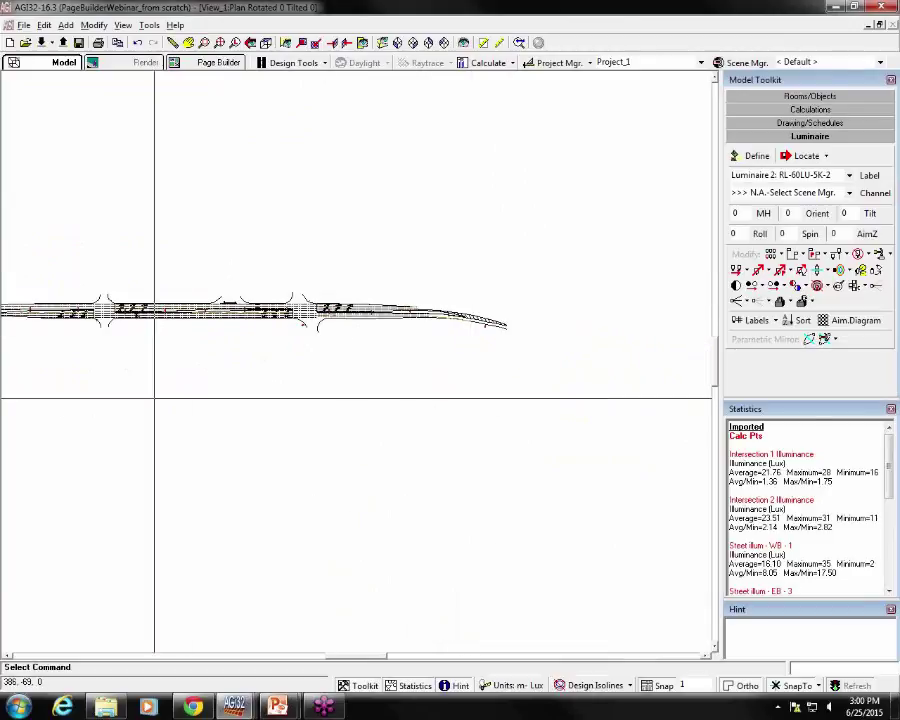
{"action": "left_click", "coordinate": [220, 43]}
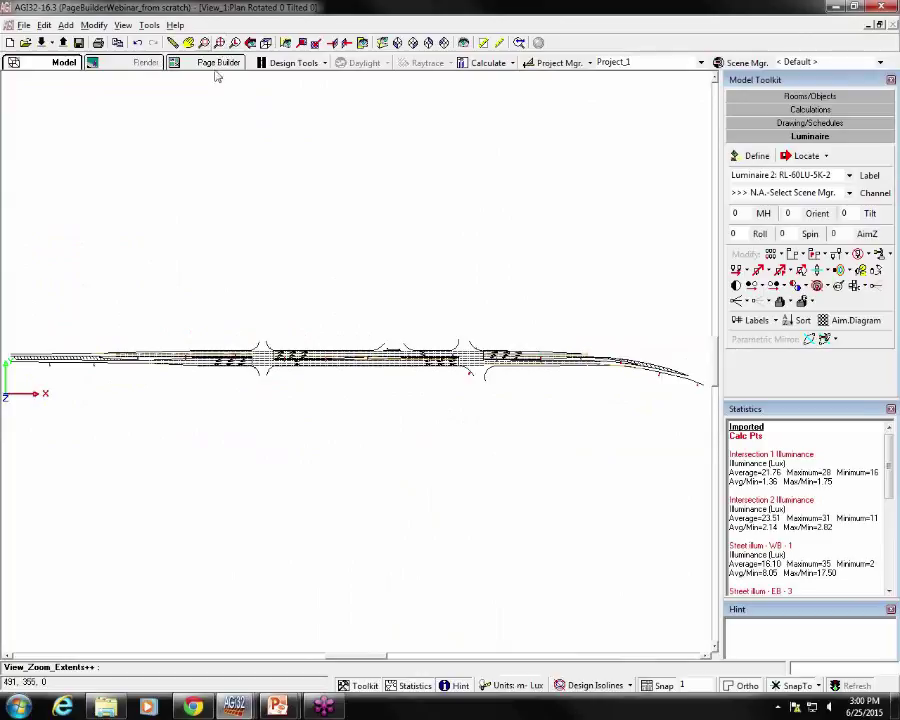
In Page Builder, link the report viewport to Close-up View with View Type set to Display
{"action": "left_click", "coordinate": [216, 62]}
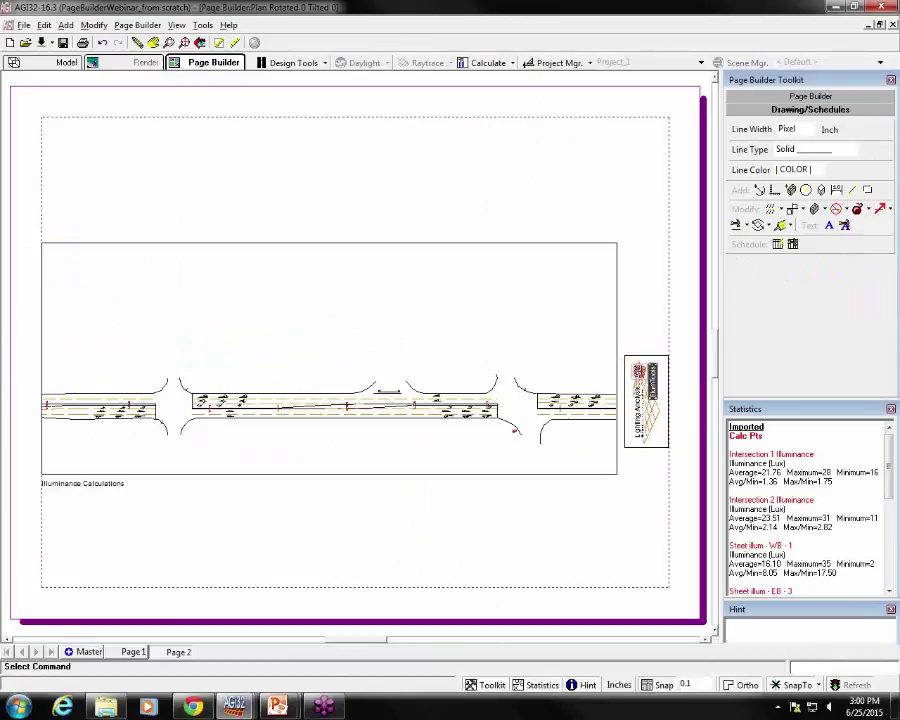
{"action": "right_click", "coordinate": [332, 399]}
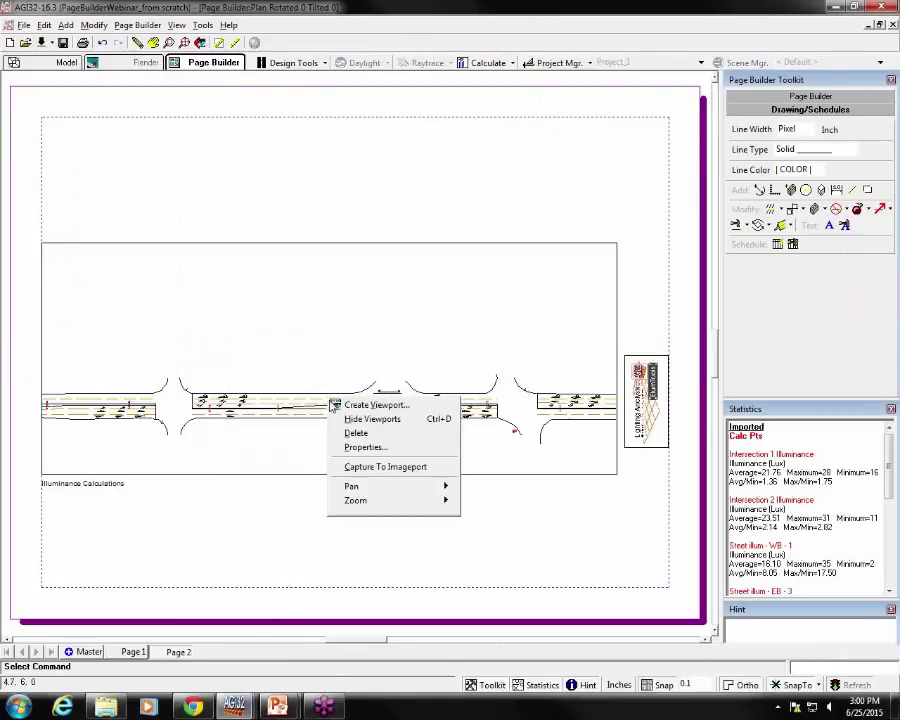
{"action": "left_click", "coordinate": [352, 447]}
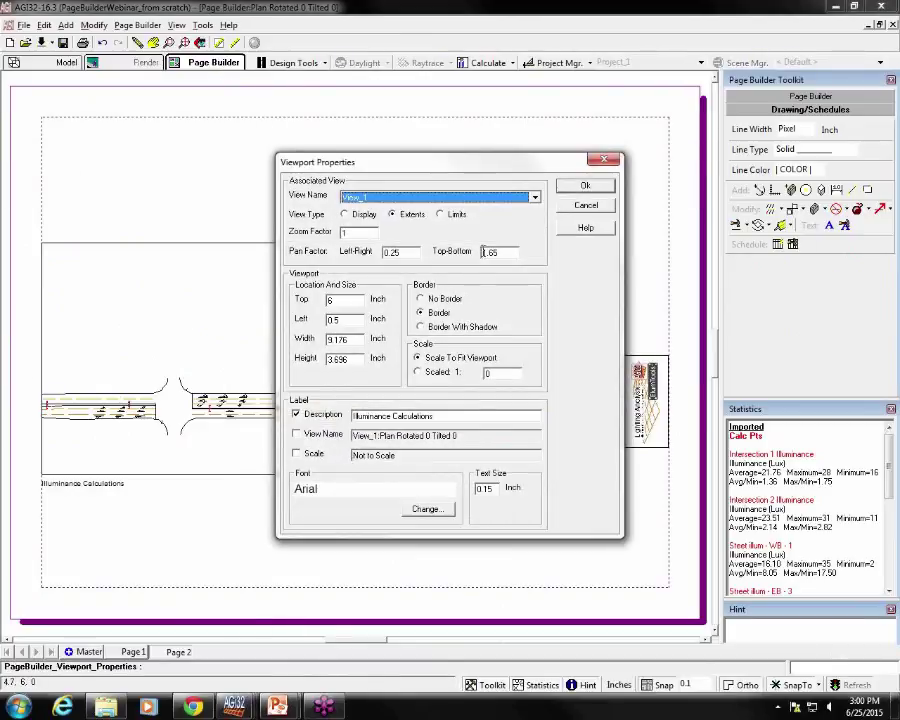
{"action": "left_click", "coordinate": [452, 197]}
{"action": "left_click", "coordinate": [454, 209]}
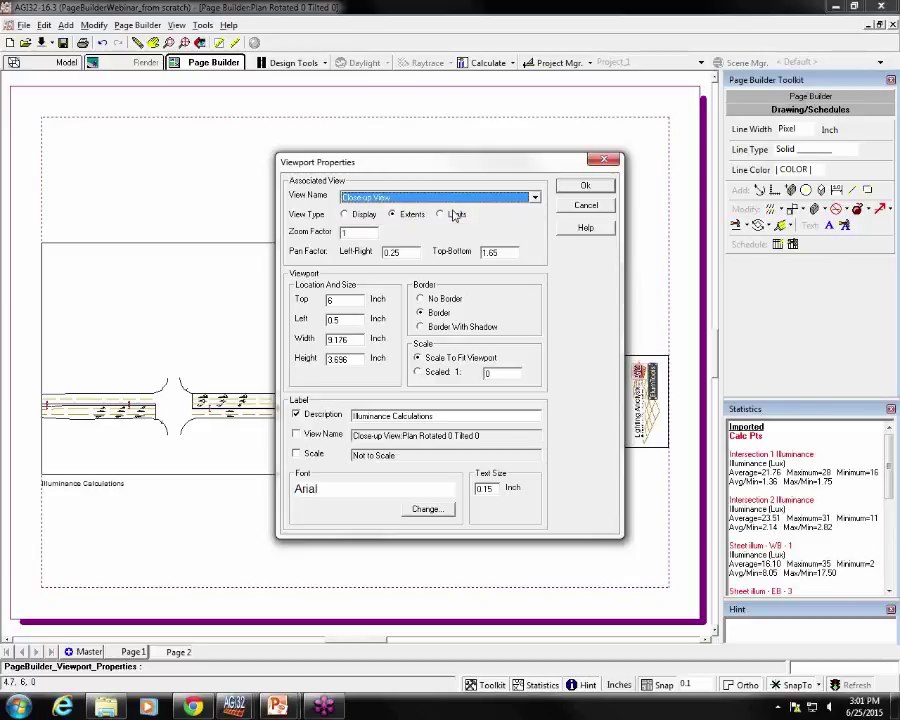
{"action": "left_click", "coordinate": [358, 216]}
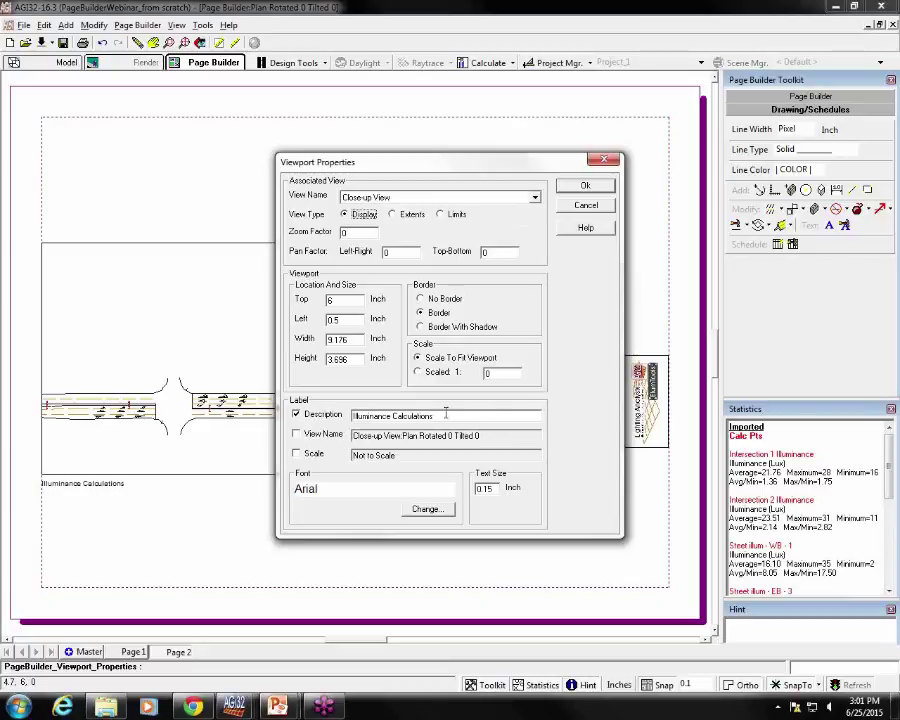
{"action": "left_click", "coordinate": [592, 188]}
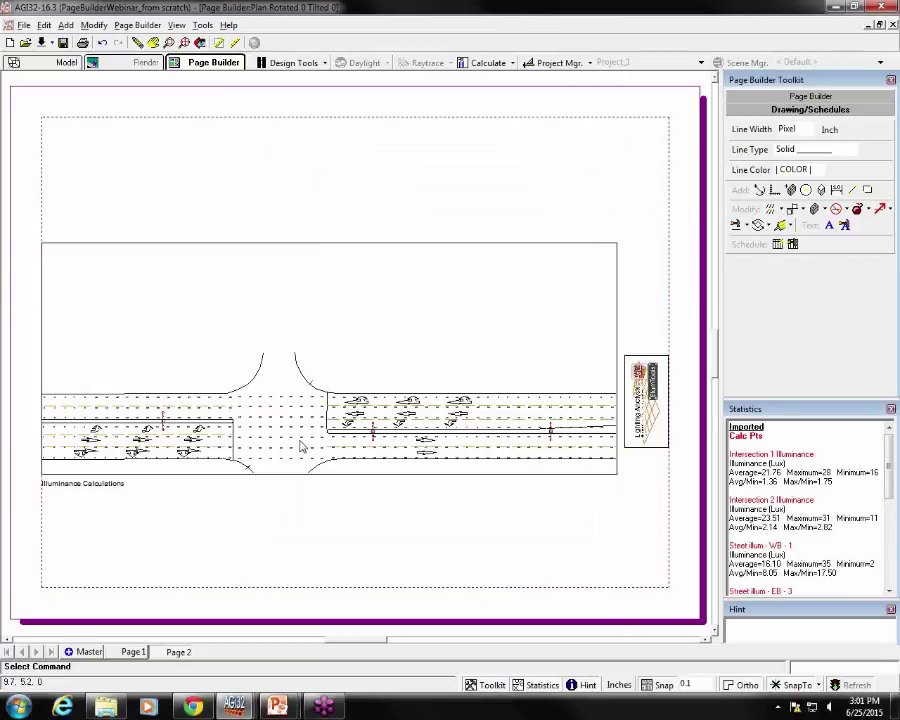
Drag the viewport's bottom edge lower and zoom in until the intersection's calculation values are readable
{"action": "scroll", "coordinate": [299, 441], "scroll_direction": "down", "scroll_amount": 5}
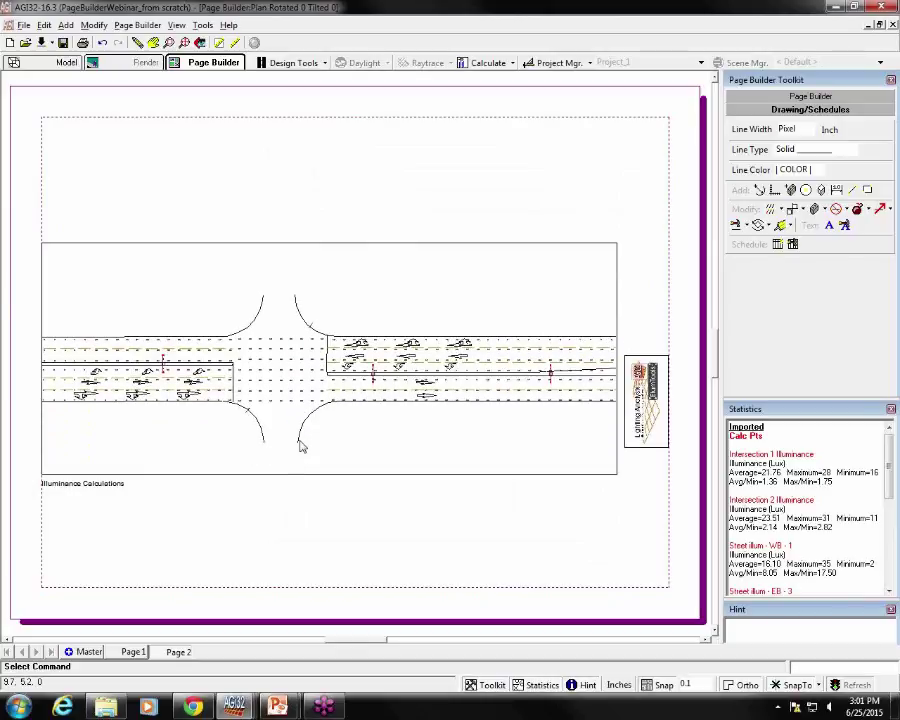
{"action": "scroll", "coordinate": [301, 444], "scroll_direction": "up", "scroll_amount": 1}
{"action": "scroll", "coordinate": [301, 447], "scroll_direction": "up", "scroll_amount": 3}
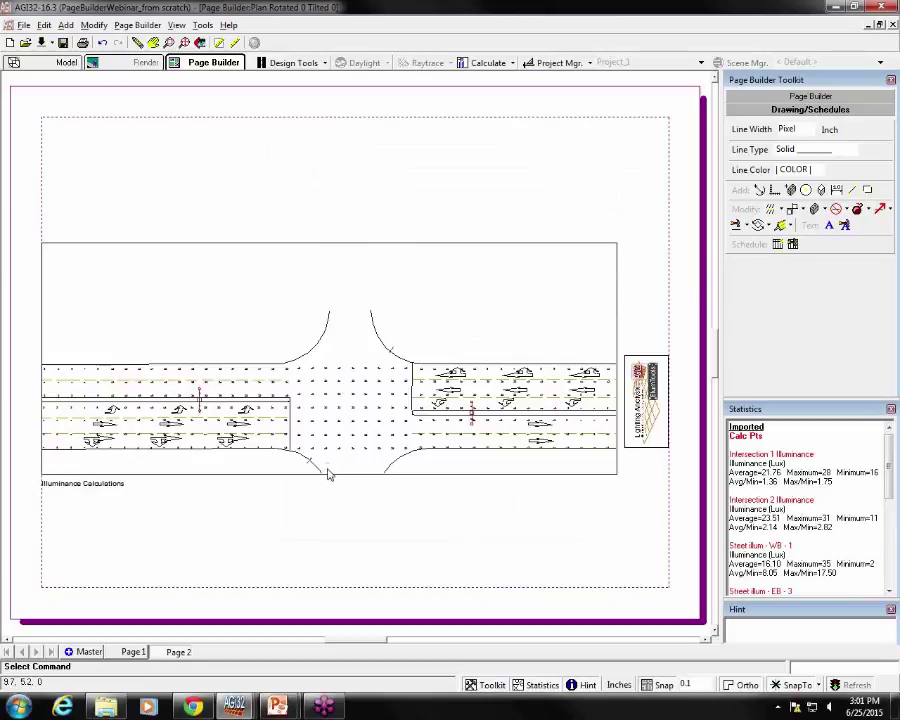
{"action": "left_click_drag", "start_coordinate": [326, 472], "coordinate": [336, 522]}
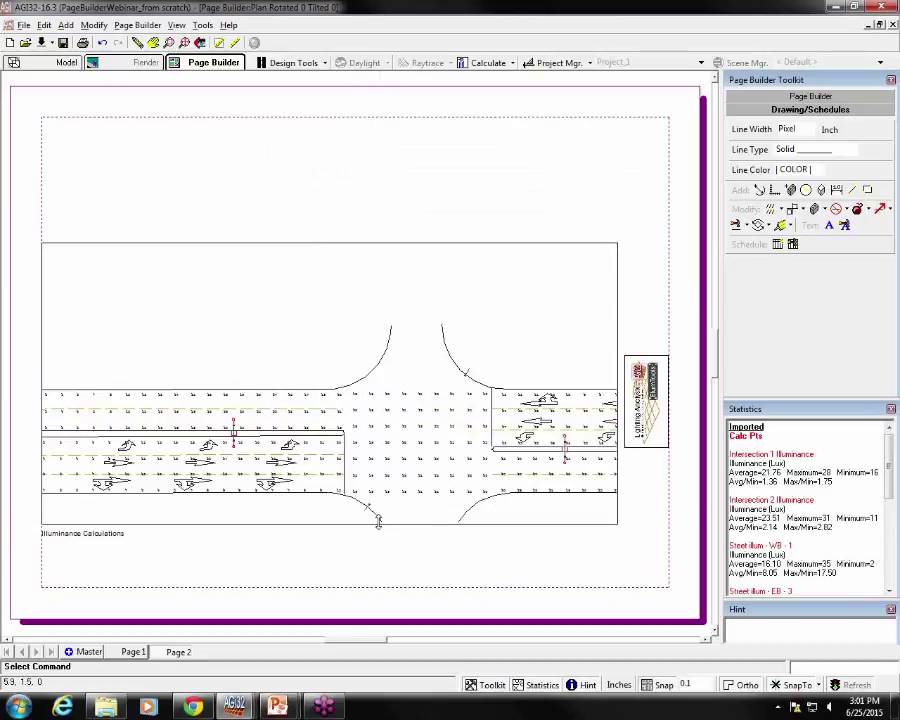
{"action": "left_click_drag", "start_coordinate": [376, 523], "coordinate": [380, 536]}
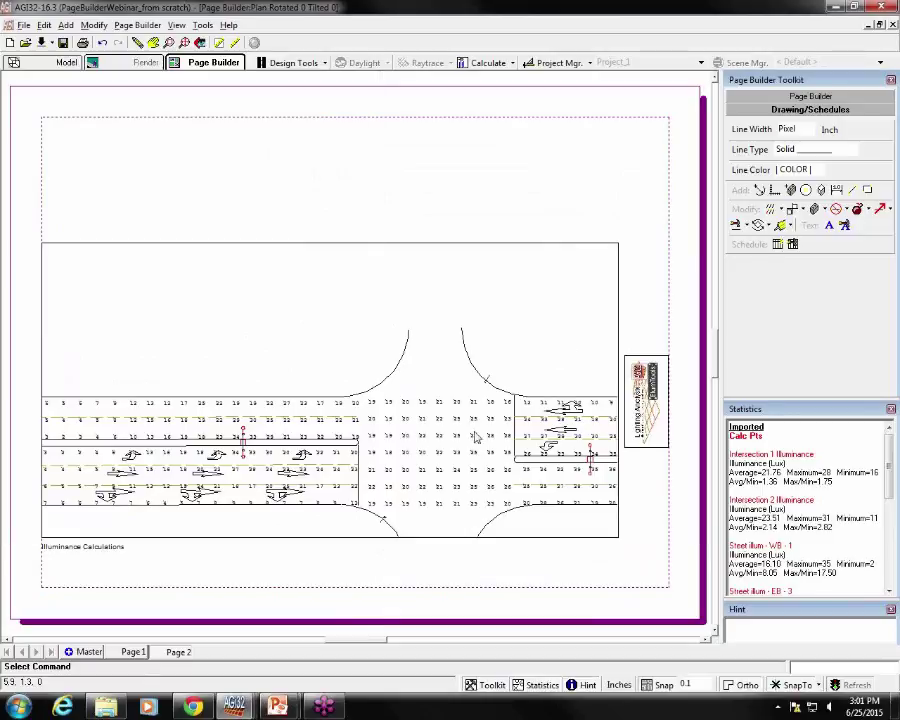
{"action": "scroll", "coordinate": [467, 447], "scroll_direction": "down", "scroll_amount": 2}
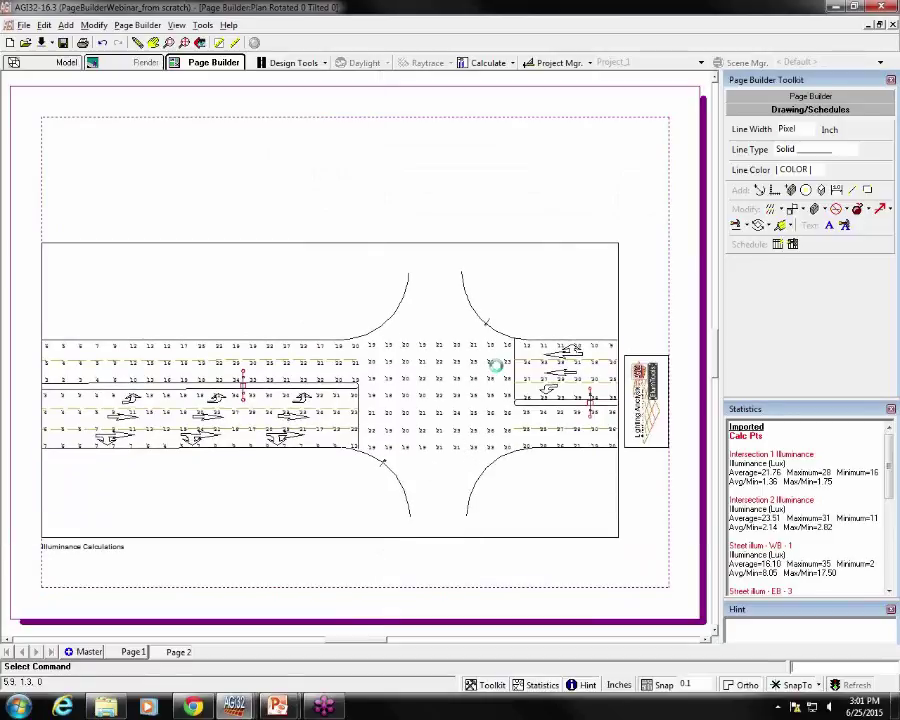
{"action": "scroll", "coordinate": [500, 375], "scroll_direction": "down", "scroll_amount": 1}
{"action": "scroll", "coordinate": [498, 370], "scroll_direction": "down", "scroll_amount": 1}
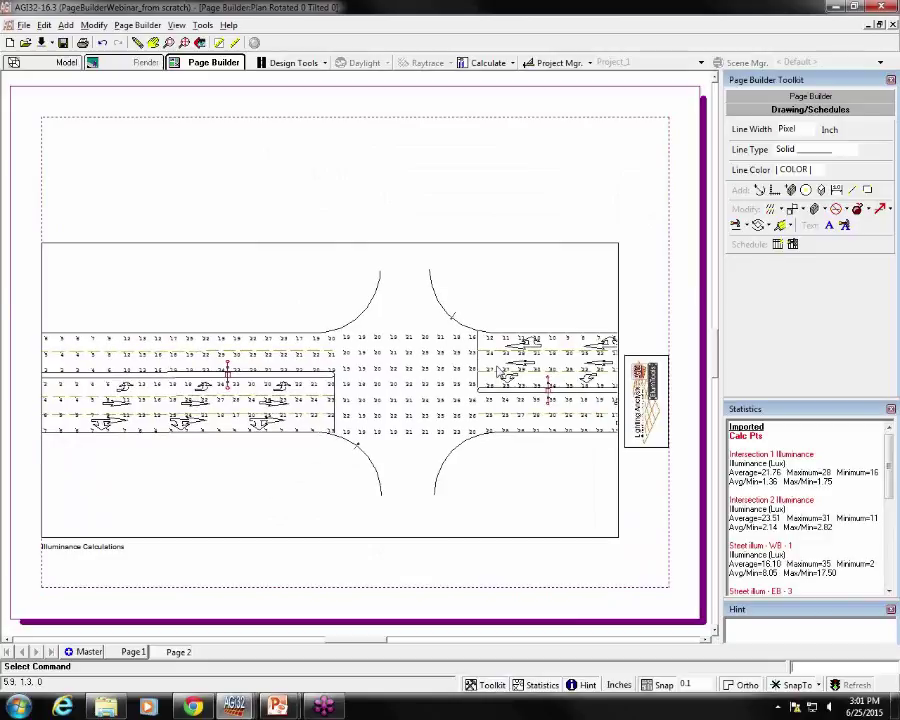